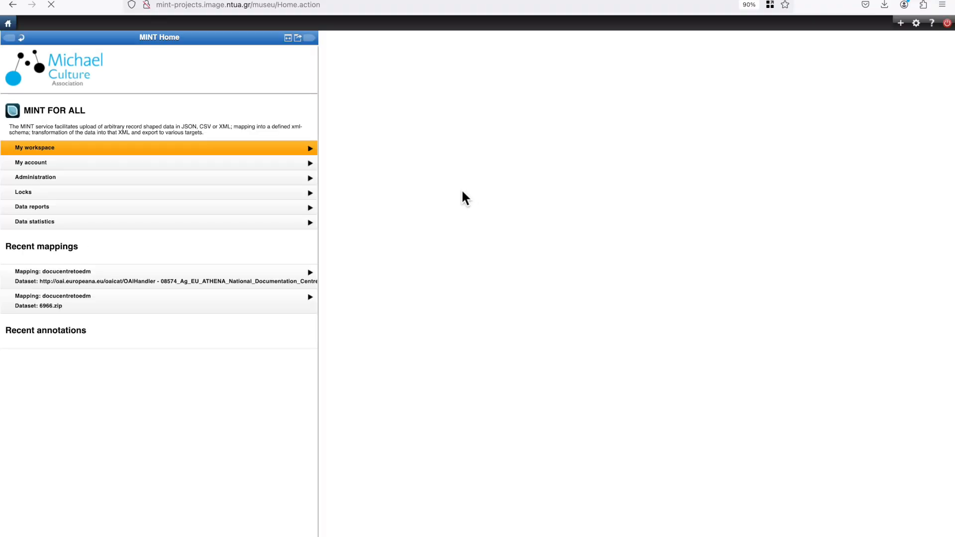
Import a new enrichment into the National Documentation Centre workspace from the copied URL ending in museu--5820/annotations
{"action": "left_click", "coordinate": [80, 149]}
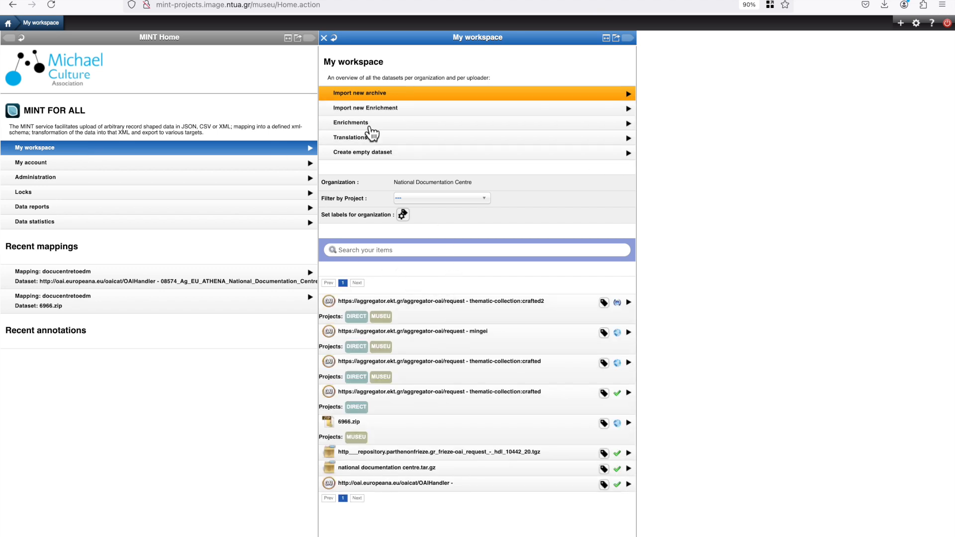
{"action": "left_click", "coordinate": [353, 124]}
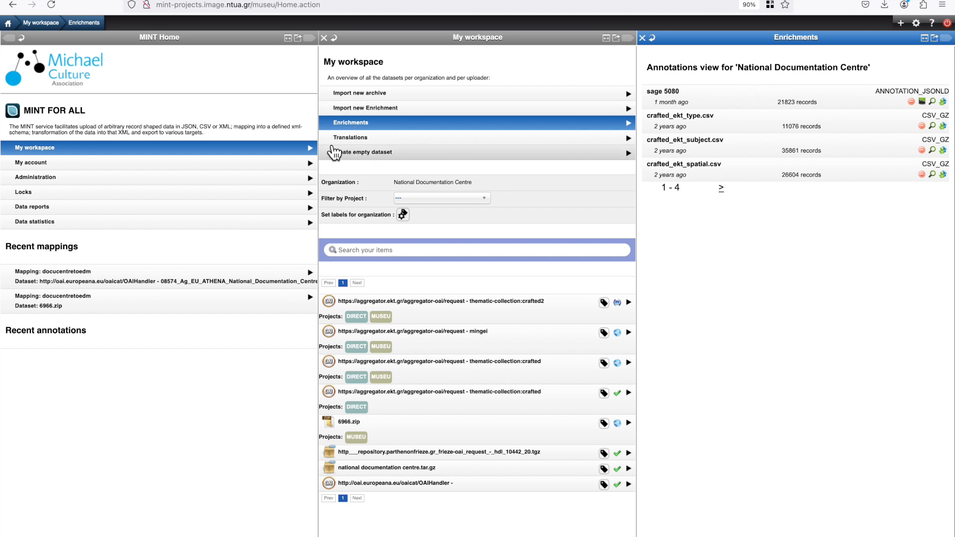
{"action": "left_click", "coordinate": [353, 108]}
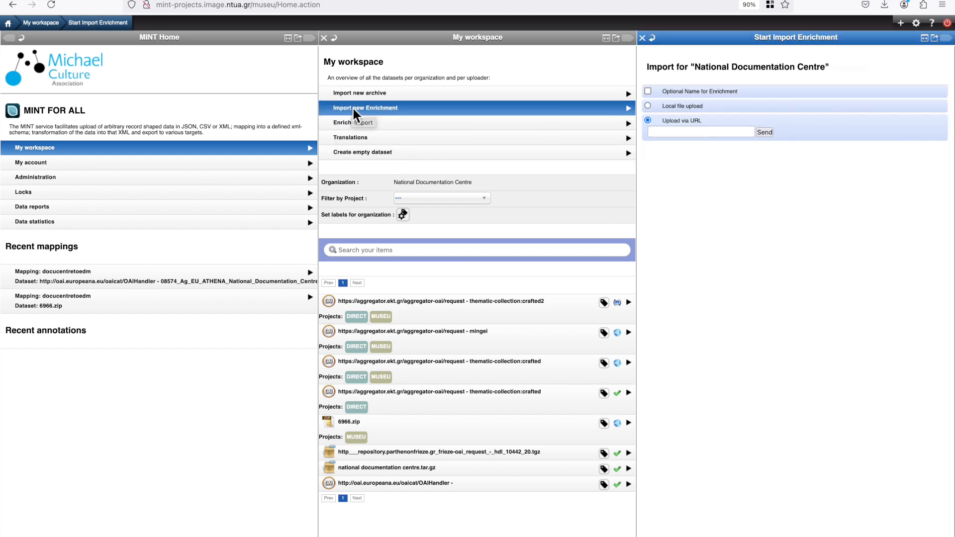
{"action": "left_click", "coordinate": [674, 132]}
{"action": "key", "text": "super+Tab"}
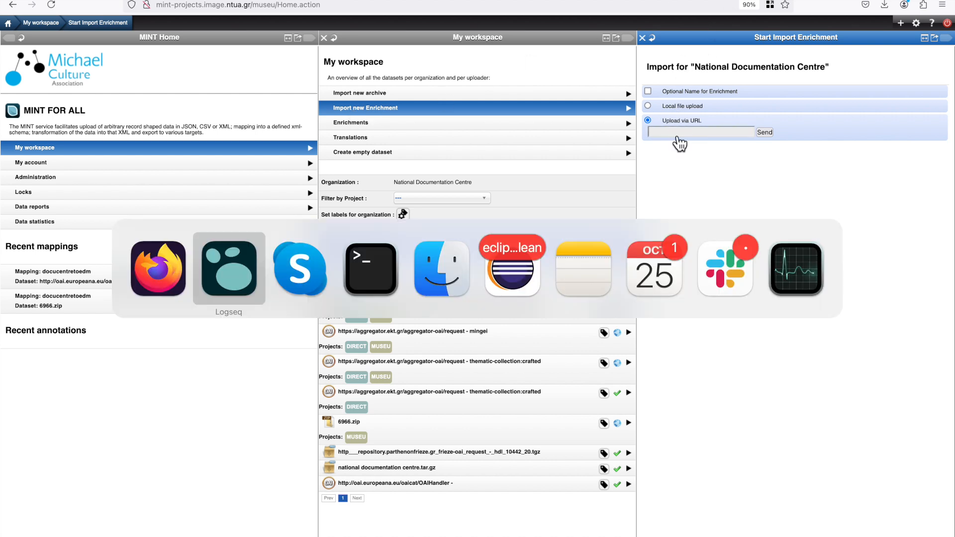
{"action": "key", "text": "Escape"}
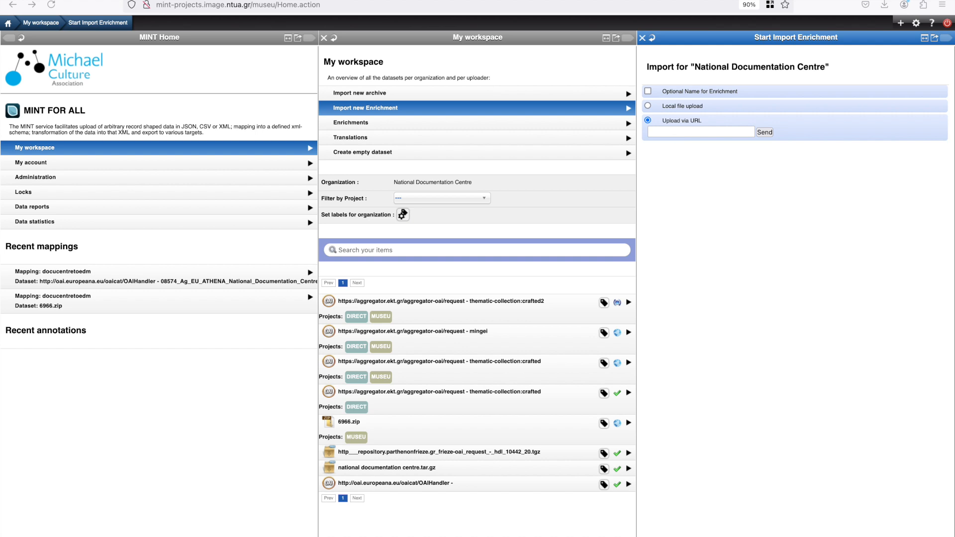
{"action": "key", "text": "super+v"}
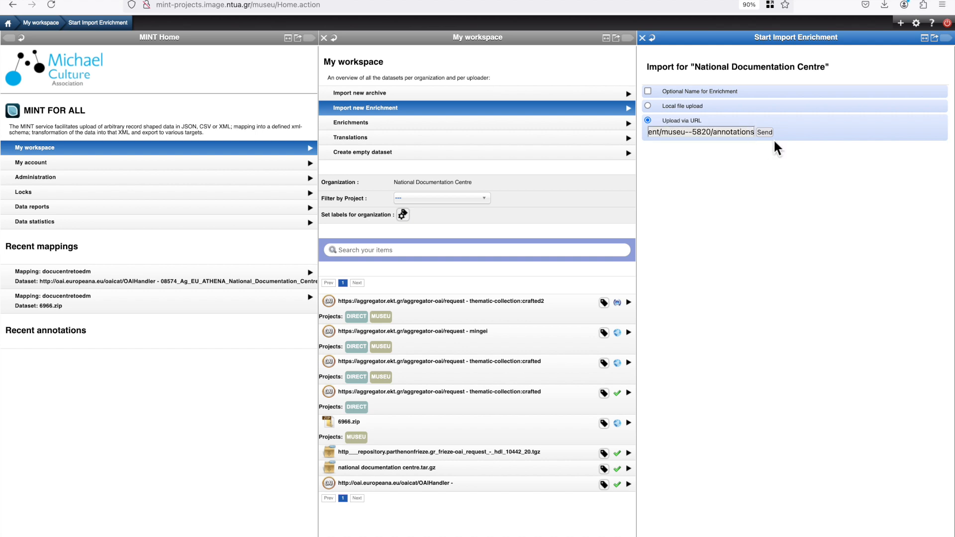
{"action": "left_click", "coordinate": [769, 134]}
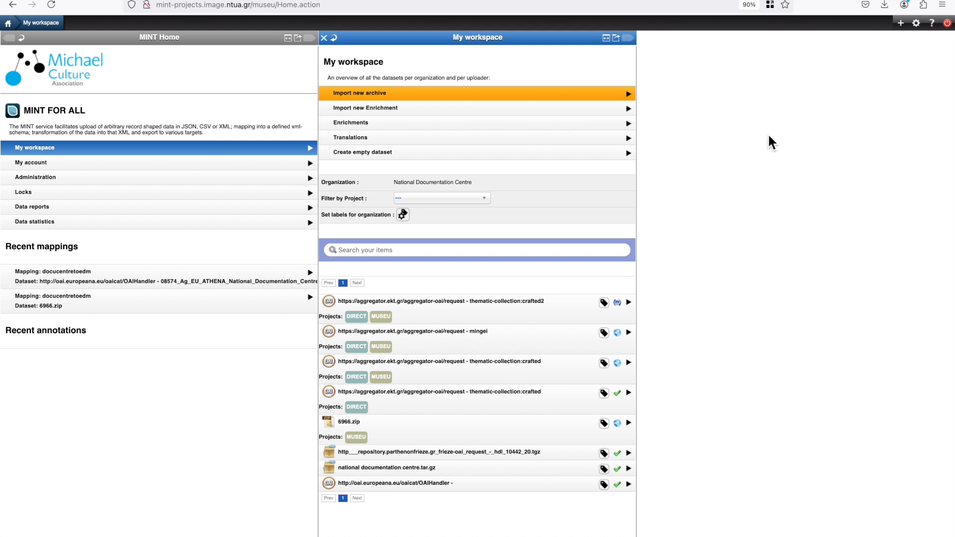
Check the workspace's enrichments list for the newly imported annotation set, closing and reopening it to refresh its entries
{"action": "left_click", "coordinate": [345, 127]}
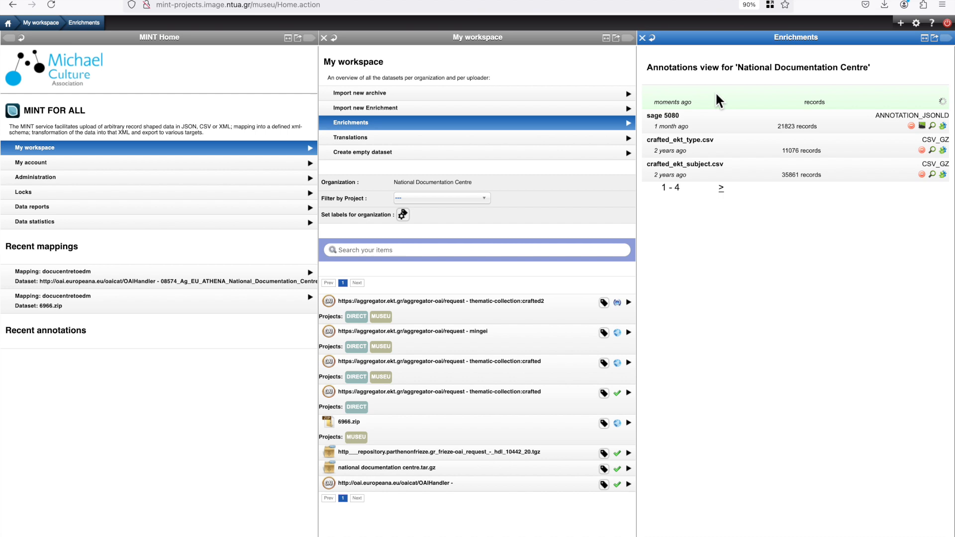
{"action": "left_click", "coordinate": [643, 38]}
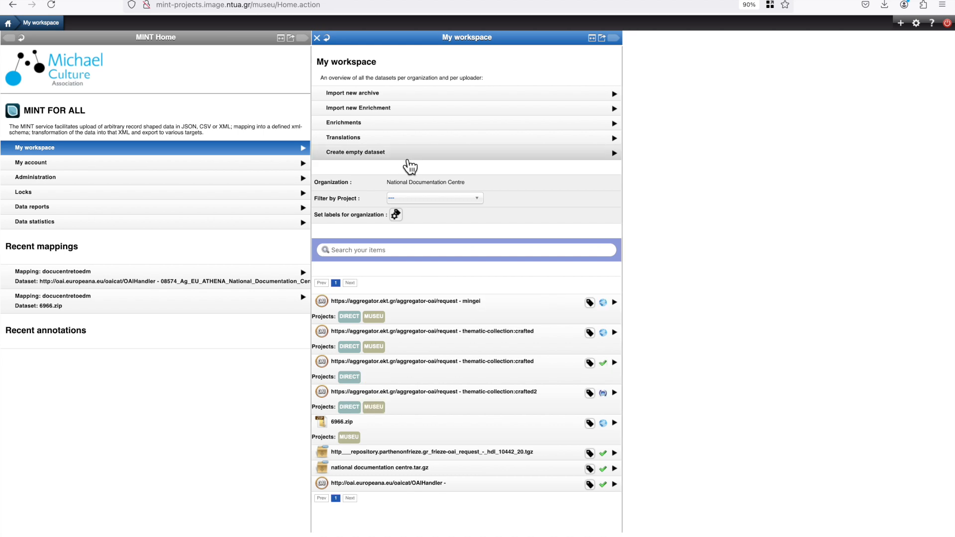
{"action": "left_click", "coordinate": [356, 124]}
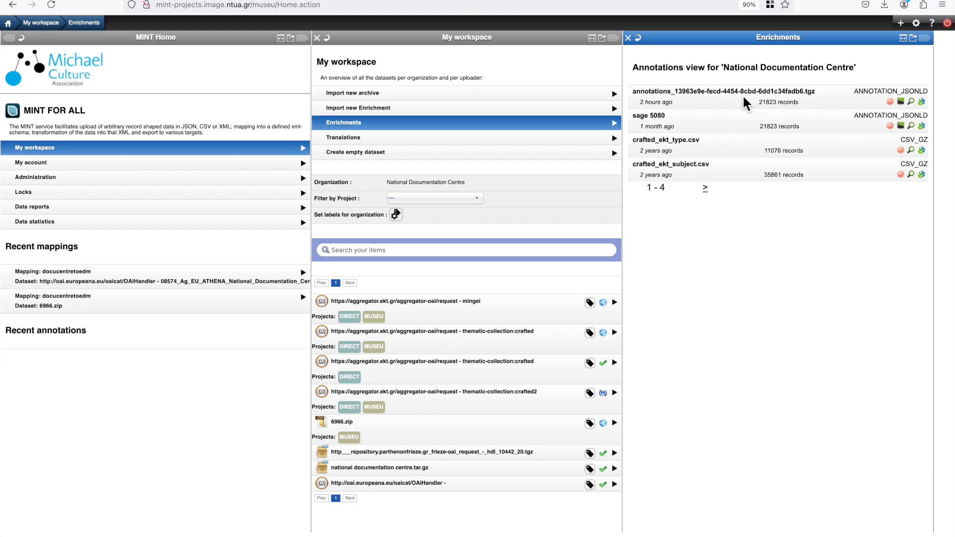
View the statistics of the newest annotations .tgz enrichment by annotatorType and by annotatorName
{"action": "left_click", "coordinate": [909, 103]}
{"action": "left_click", "coordinate": [764, 210]}
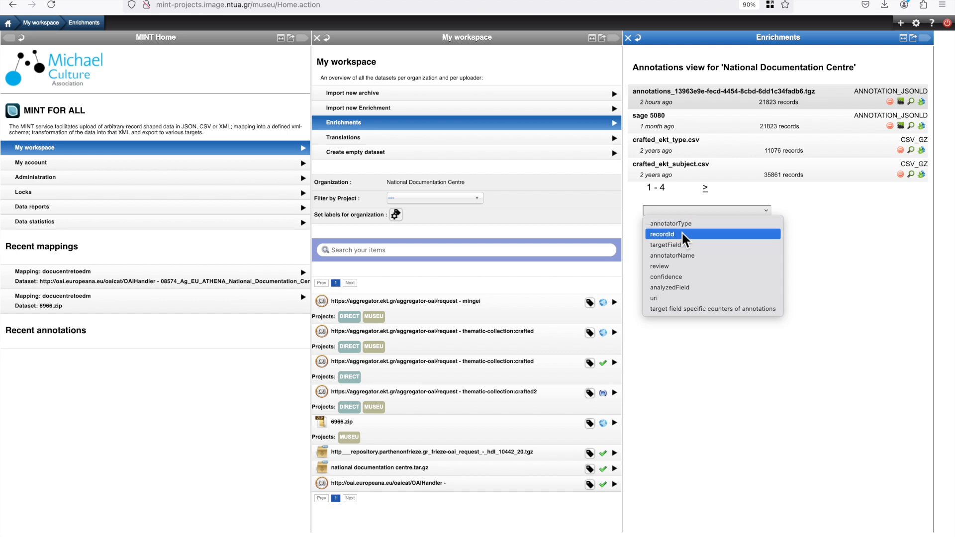
{"action": "left_click", "coordinate": [664, 223]}
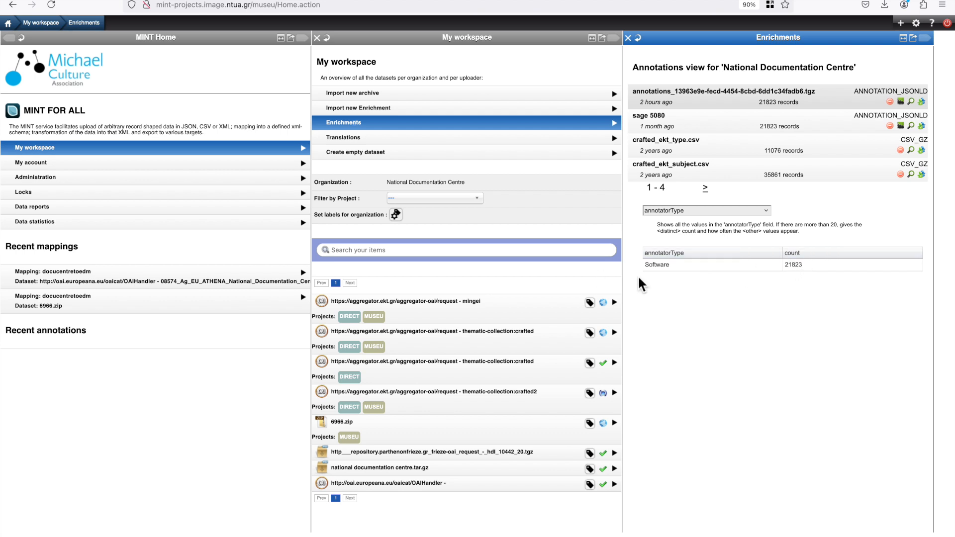
{"action": "left_click", "coordinate": [695, 211]}
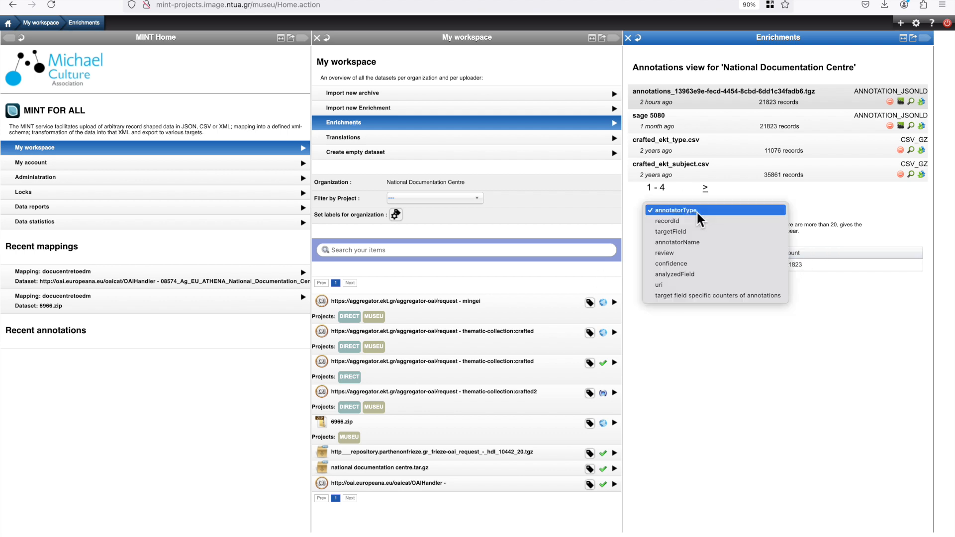
{"action": "left_click", "coordinate": [675, 245]}
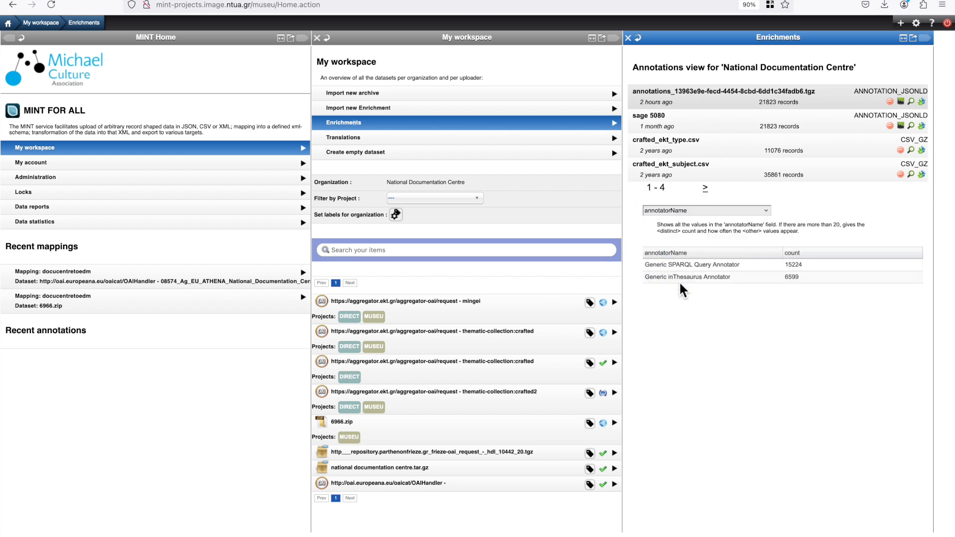
Examine the enrichment's recordId statistics, widening the recordId column to show the full addresses
{"action": "left_click", "coordinate": [691, 209]}
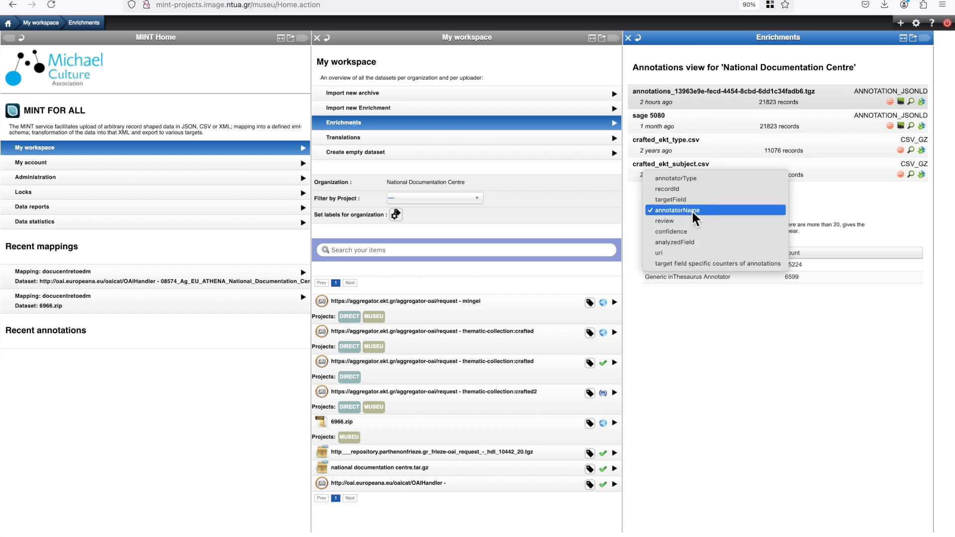
{"action": "left_click", "coordinate": [663, 190]}
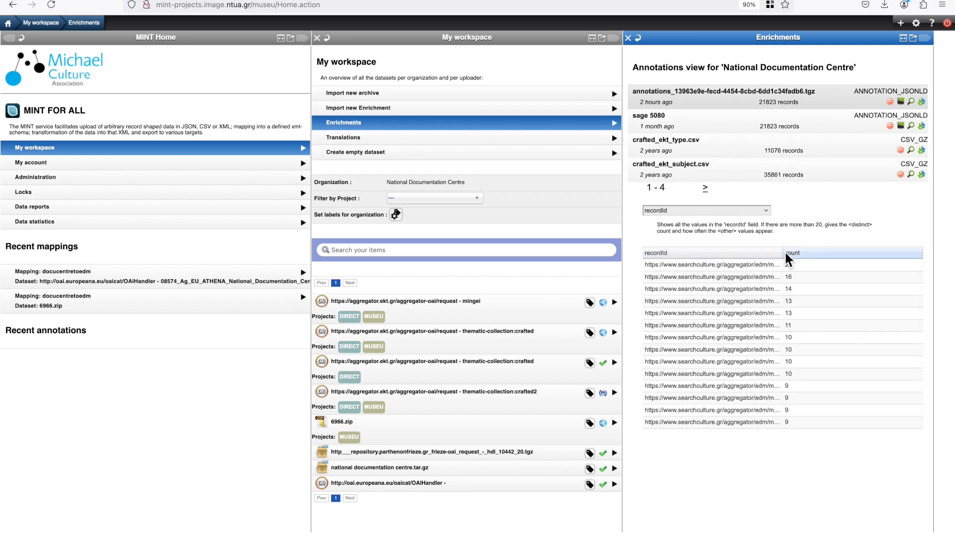
{"action": "left_click_drag", "start_coordinate": [783, 253], "coordinate": [837, 251]}
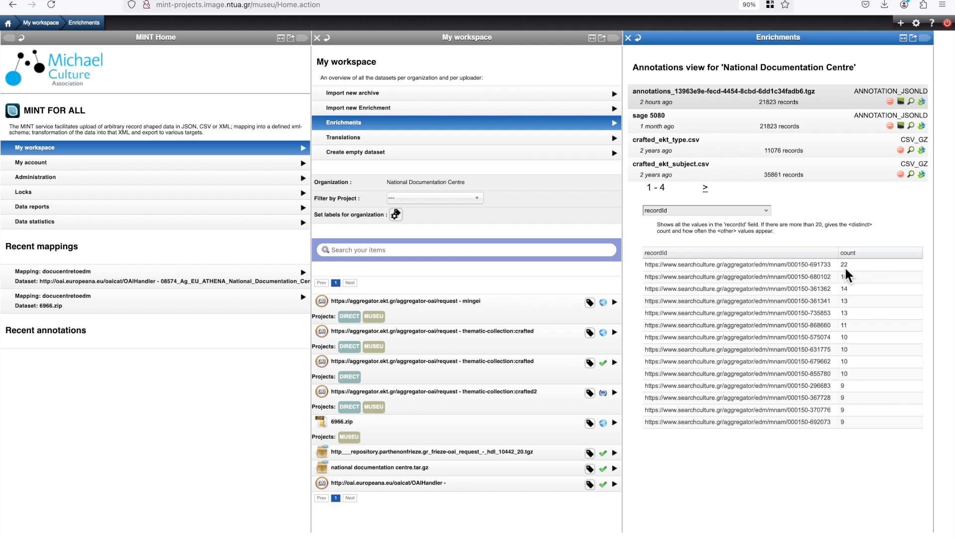
{"action": "scroll", "coordinate": [757, 297], "scroll_direction": "down", "scroll_amount": 3}
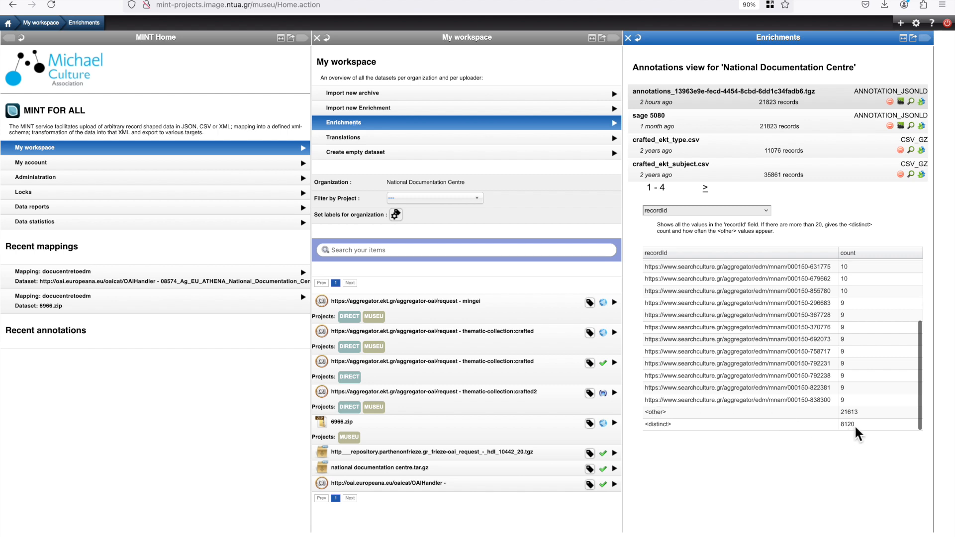
View the enrichment's statistics for the targetField and review fields
{"action": "left_click", "coordinate": [691, 210]}
{"action": "left_click", "coordinate": [685, 223]}
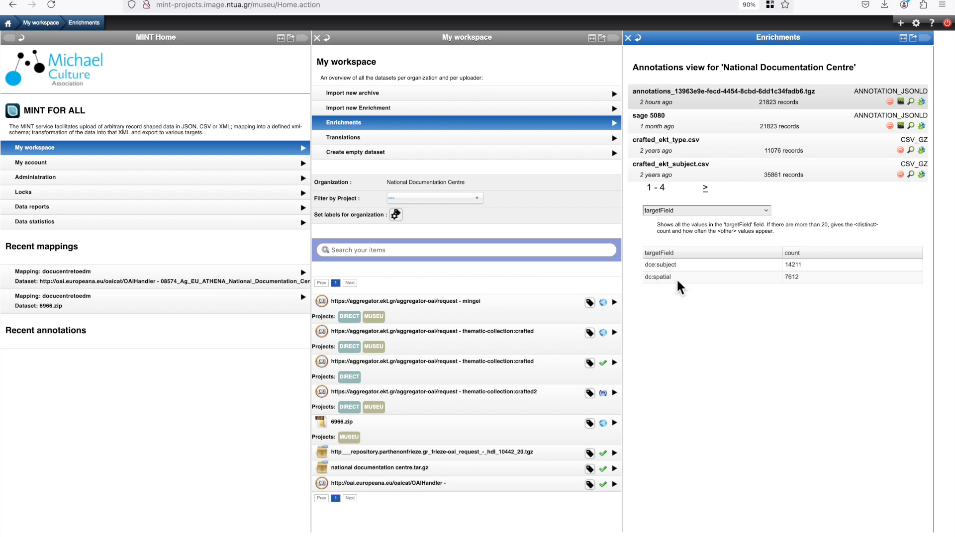
{"action": "left_click", "coordinate": [680, 211]}
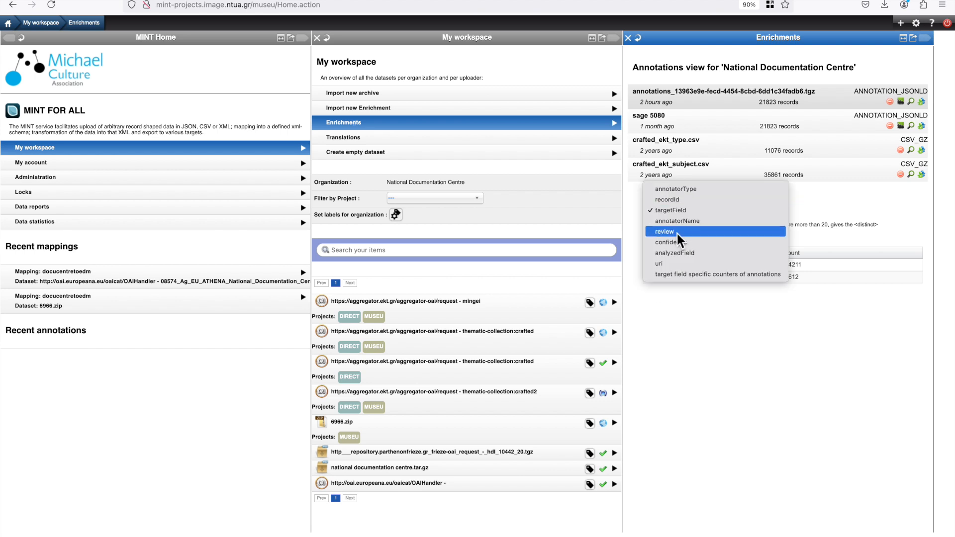
{"action": "left_click", "coordinate": [676, 231]}
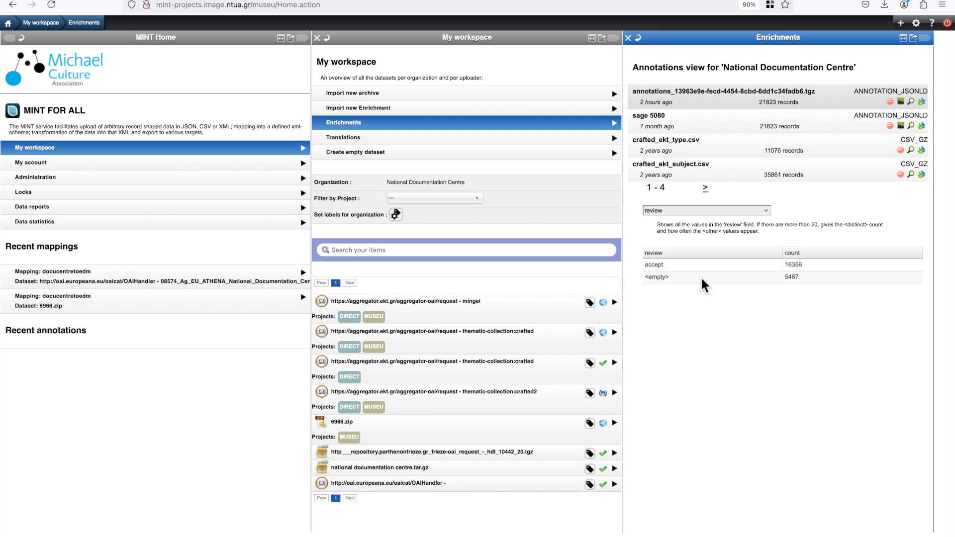
View the enrichment's statistics for the confidence and analyzedField fields
{"action": "left_click", "coordinate": [670, 210]}
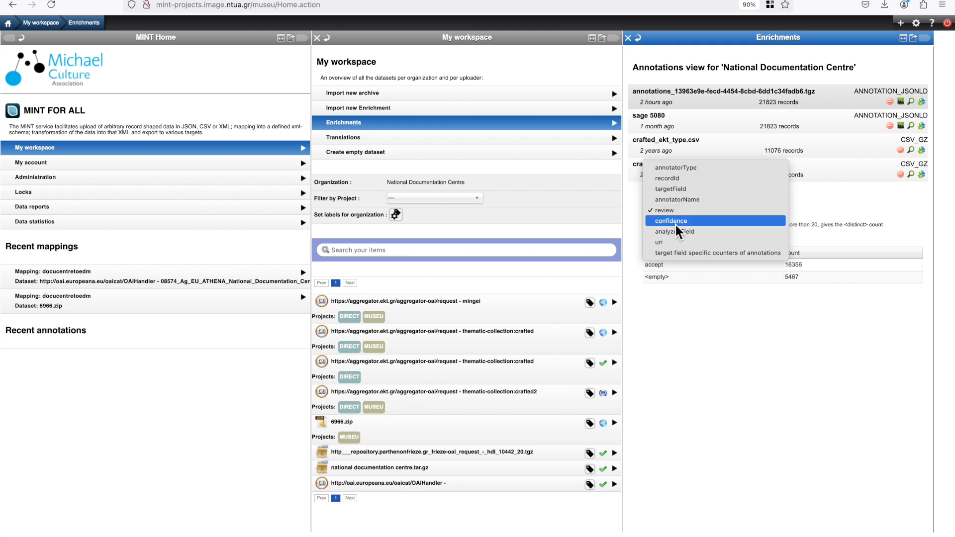
{"action": "left_click", "coordinate": [675, 222]}
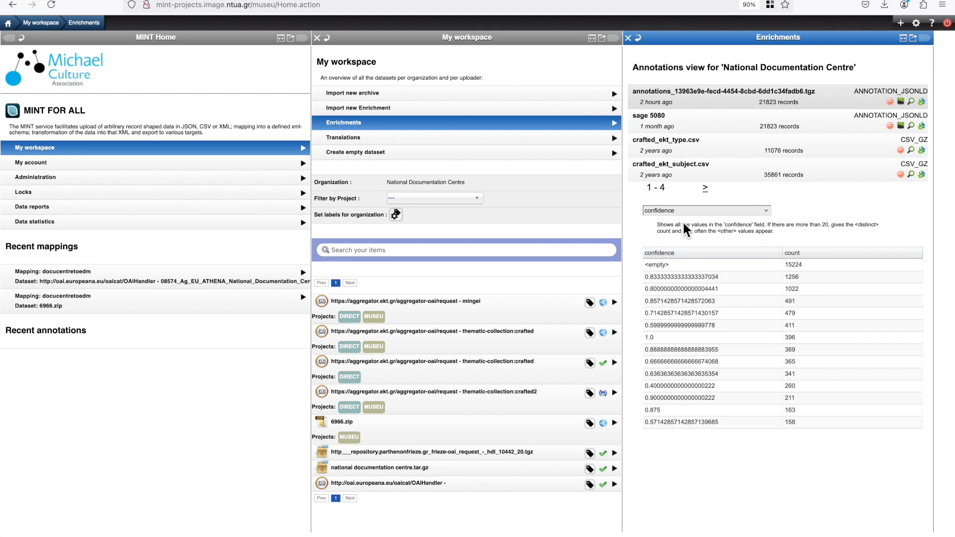
{"action": "left_click", "coordinate": [685, 208]}
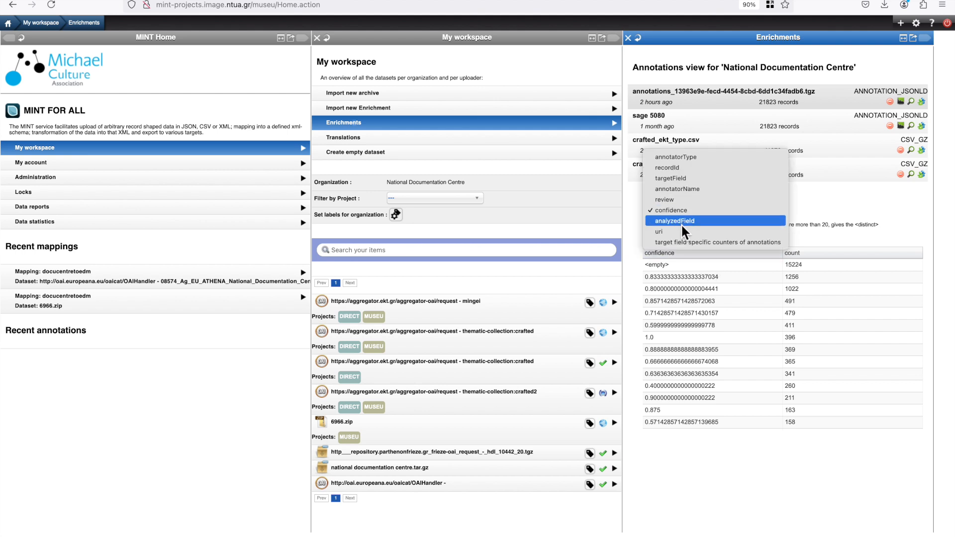
{"action": "left_click", "coordinate": [681, 222]}
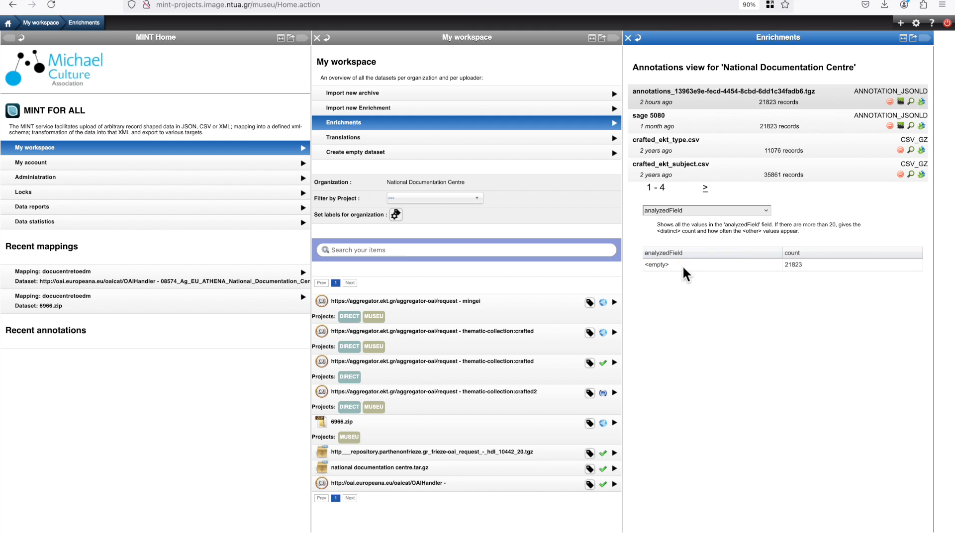
Examine the enrichment's uri statistics from first to last row, widening the uri column to show the full addresses
{"action": "left_click", "coordinate": [687, 208]}
{"action": "left_click", "coordinate": [672, 221]}
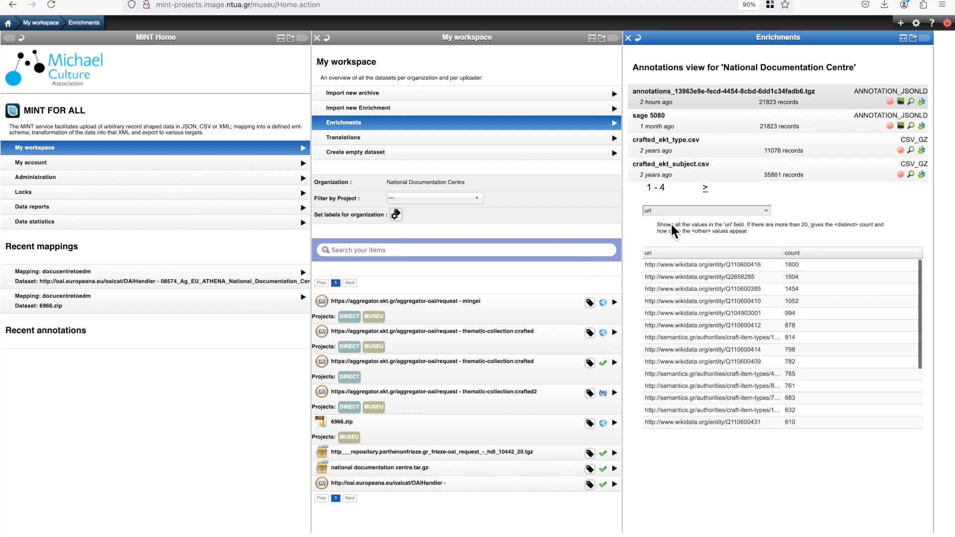
{"action": "scroll", "coordinate": [714, 328], "scroll_direction": "down", "scroll_amount": 5}
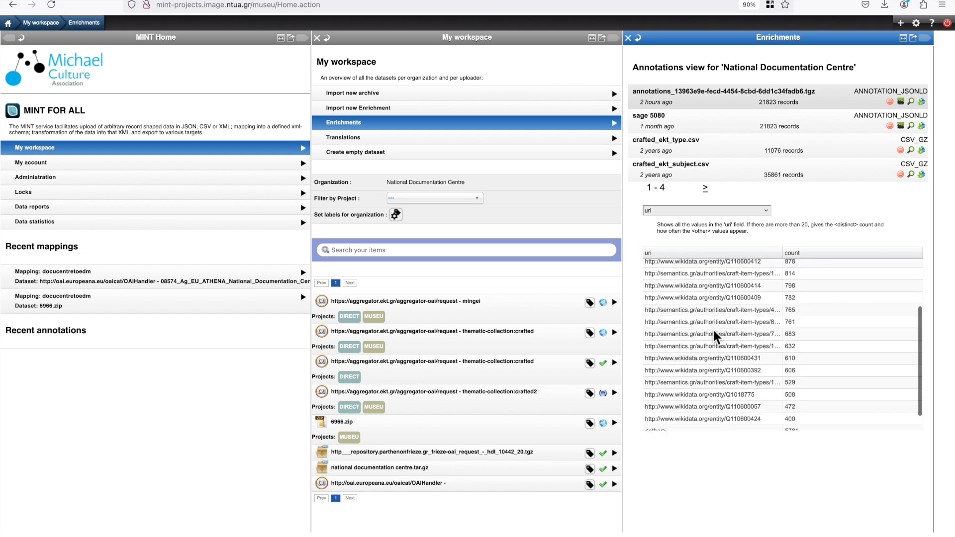
{"action": "scroll", "coordinate": [711, 326], "scroll_direction": "up", "scroll_amount": 5}
{"action": "scroll", "coordinate": [711, 326], "scroll_direction": "down", "scroll_amount": 5}
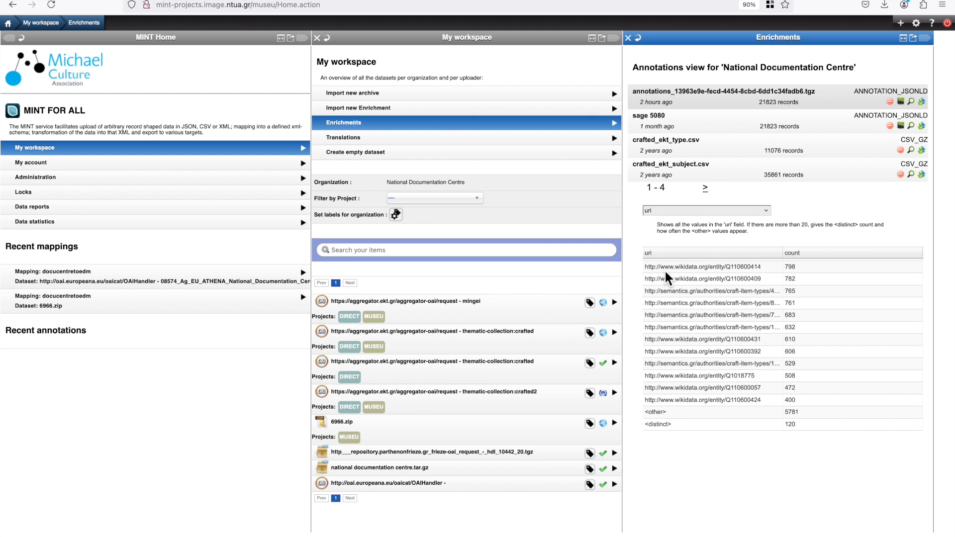
{"action": "left_click_drag", "start_coordinate": [787, 259], "coordinate": [822, 256]}
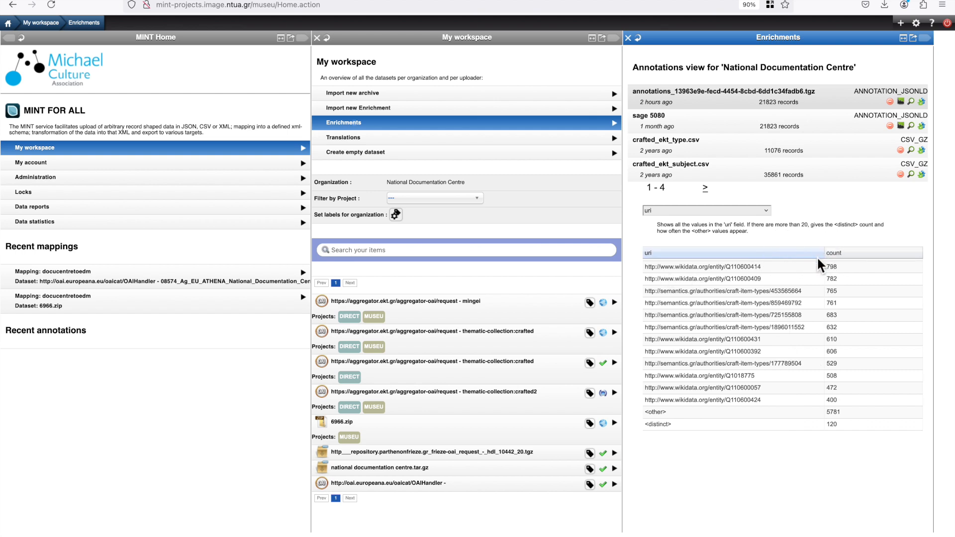
{"action": "scroll", "coordinate": [760, 307], "scroll_direction": "up", "scroll_amount": 3}
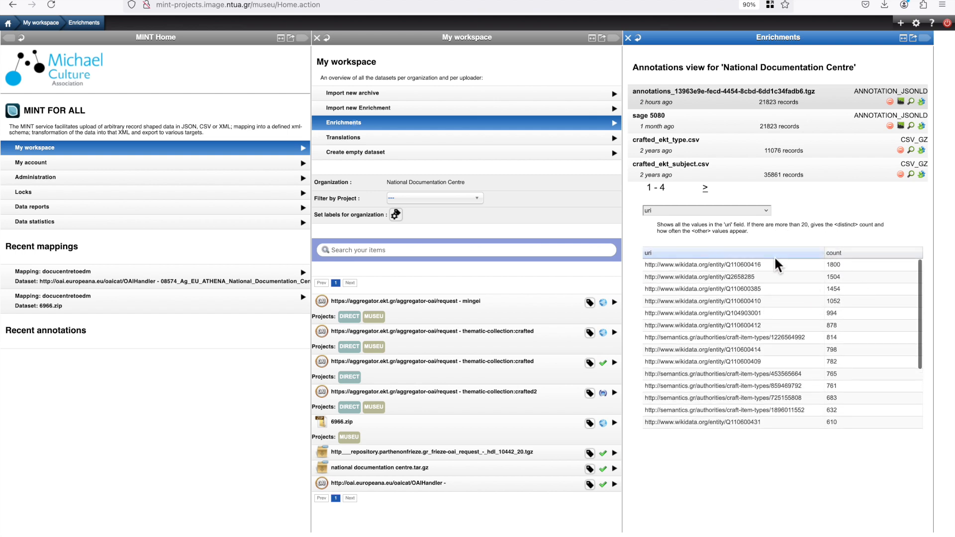
{"action": "scroll", "coordinate": [690, 315], "scroll_direction": "down", "scroll_amount": 5}
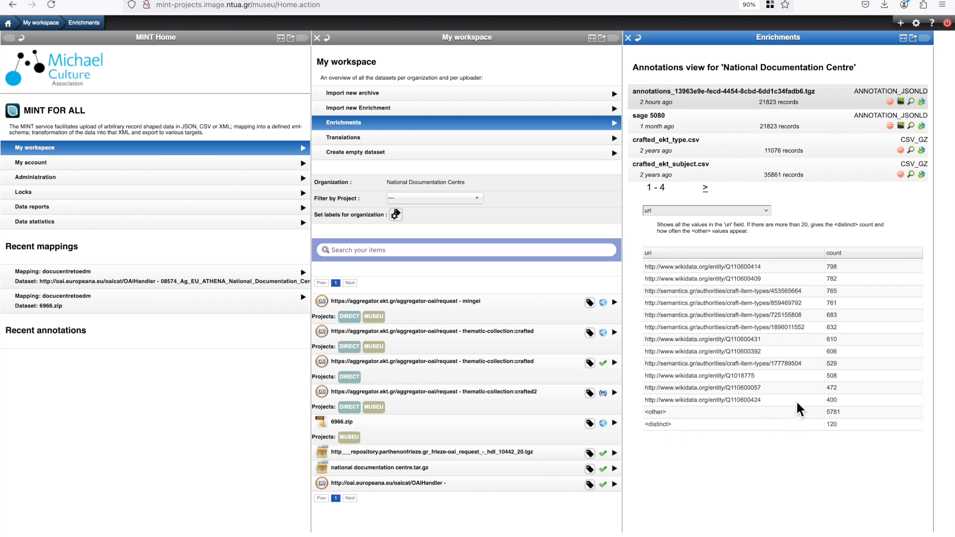
{"action": "scroll", "coordinate": [793, 399], "scroll_direction": "up", "scroll_amount": 5}
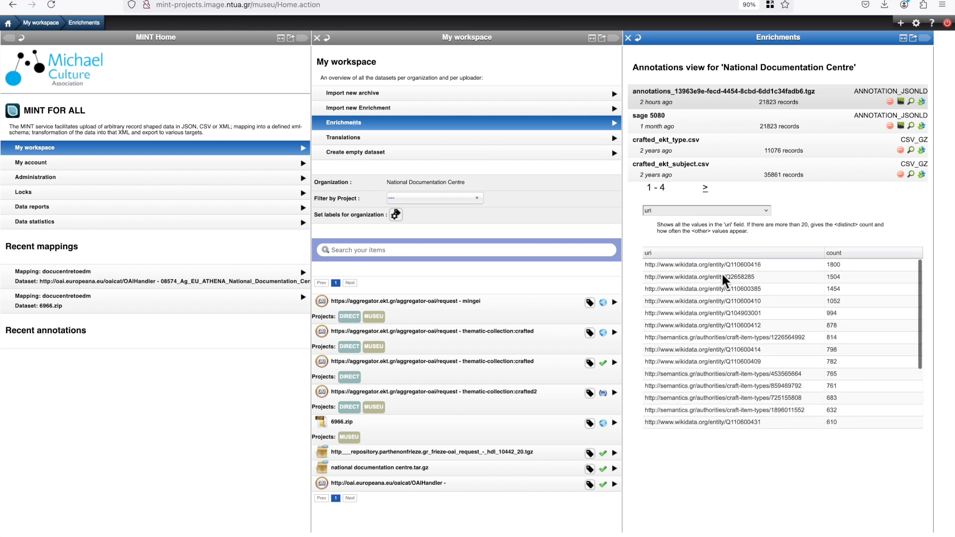
View the target field specific counters of annotations and open the record-by-record preview of the same enrichment
{"action": "left_click", "coordinate": [704, 210]}
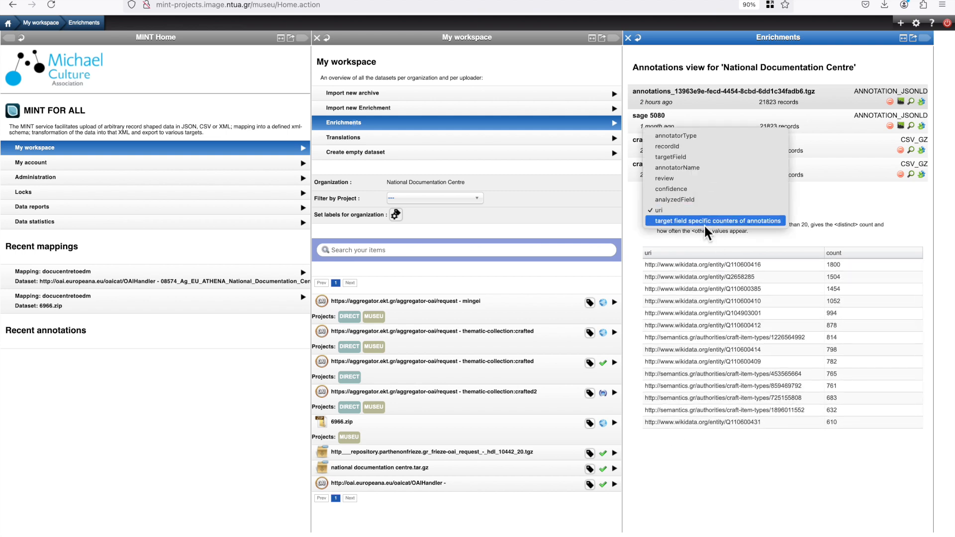
{"action": "left_click", "coordinate": [703, 224]}
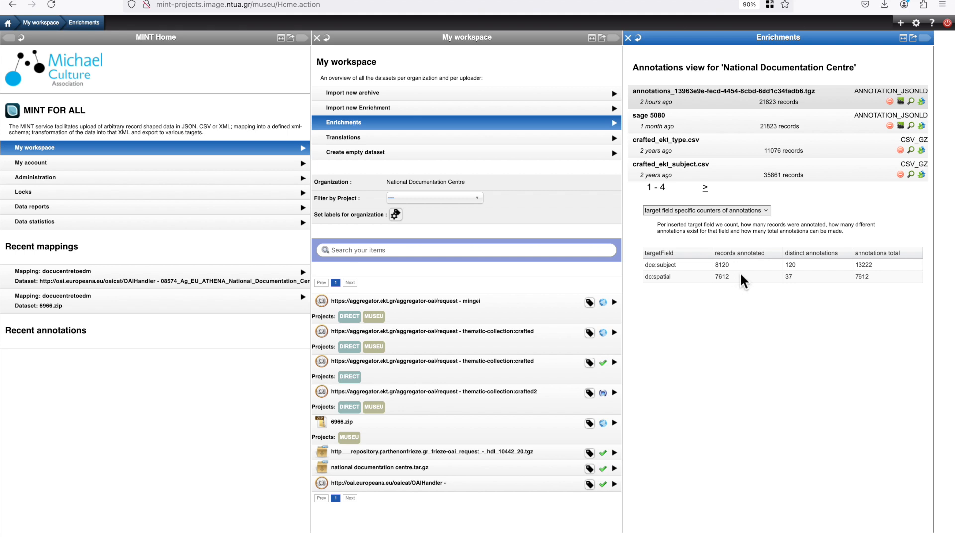
{"action": "left_click", "coordinate": [920, 102]}
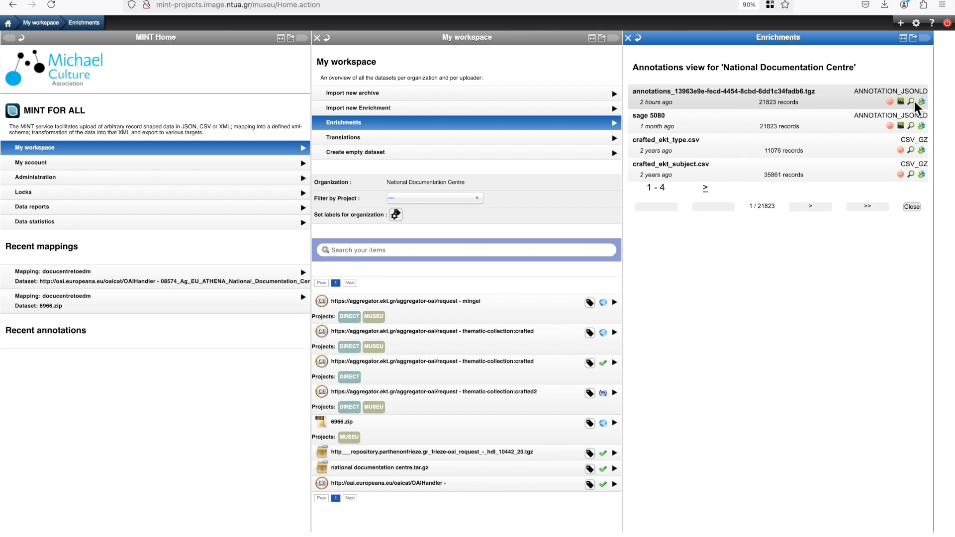
Page through the enrichment's individual annotation records, skip further ahead, and close the preview and the Enrichments view
{"action": "left_click", "coordinate": [810, 206]}
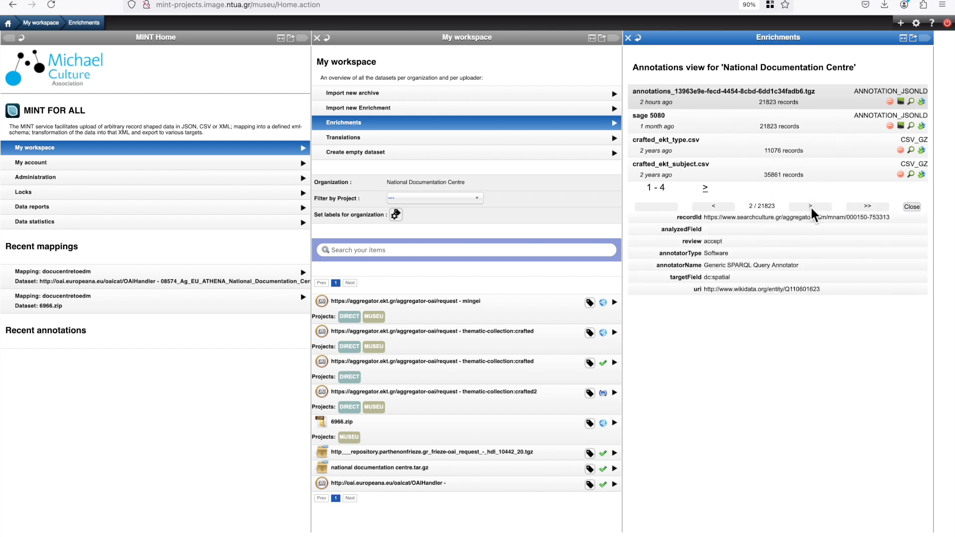
{"action": "left_click", "coordinate": [810, 206]}
{"action": "left_click", "coordinate": [811, 206]}
{"action": "left_click", "coordinate": [811, 206]}
{"action": "left_click", "coordinate": [811, 206]}
{"action": "left_click", "coordinate": [811, 207]}
{"action": "left_click", "coordinate": [811, 206]}
{"action": "left_click", "coordinate": [810, 206]}
{"action": "left_click", "coordinate": [811, 206]}
{"action": "left_click", "coordinate": [811, 206]}
{"action": "left_click", "coordinate": [811, 207]}
{"action": "left_click", "coordinate": [812, 206]}
{"action": "left_click", "coordinate": [812, 207]}
{"action": "left_click", "coordinate": [812, 206]}
{"action": "left_click", "coordinate": [812, 207]}
{"action": "left_click", "coordinate": [812, 206]}
{"action": "left_click", "coordinate": [812, 206]}
{"action": "left_click", "coordinate": [812, 206]}
{"action": "left_click", "coordinate": [812, 206]}
{"action": "left_click", "coordinate": [813, 207]}
{"action": "left_click", "coordinate": [812, 207]}
{"action": "left_click", "coordinate": [812, 206]}
{"action": "left_click", "coordinate": [812, 206]}
{"action": "left_click", "coordinate": [868, 206]}
{"action": "left_click", "coordinate": [871, 207]}
{"action": "left_click", "coordinate": [915, 209]}
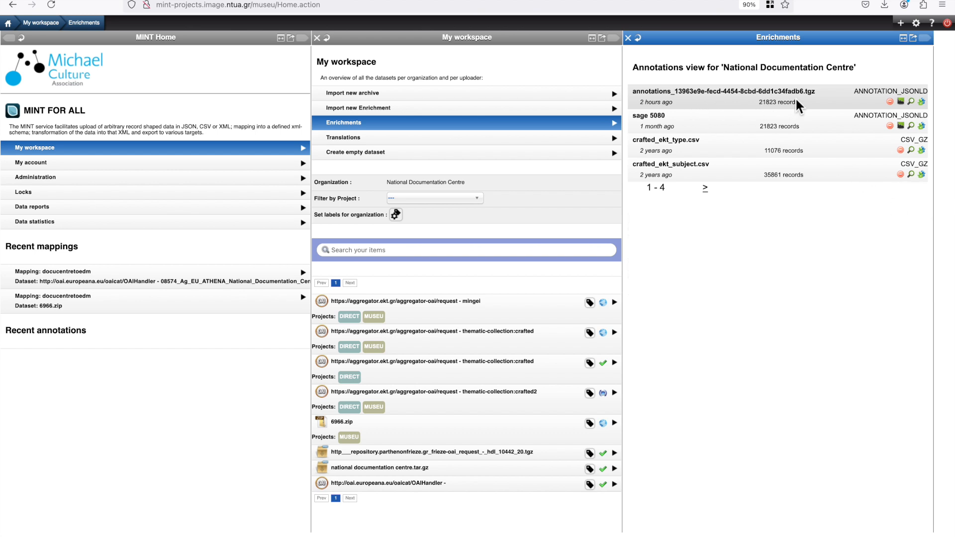
{"action": "left_click", "coordinate": [925, 105]}
{"action": "left_click", "coordinate": [628, 37]}
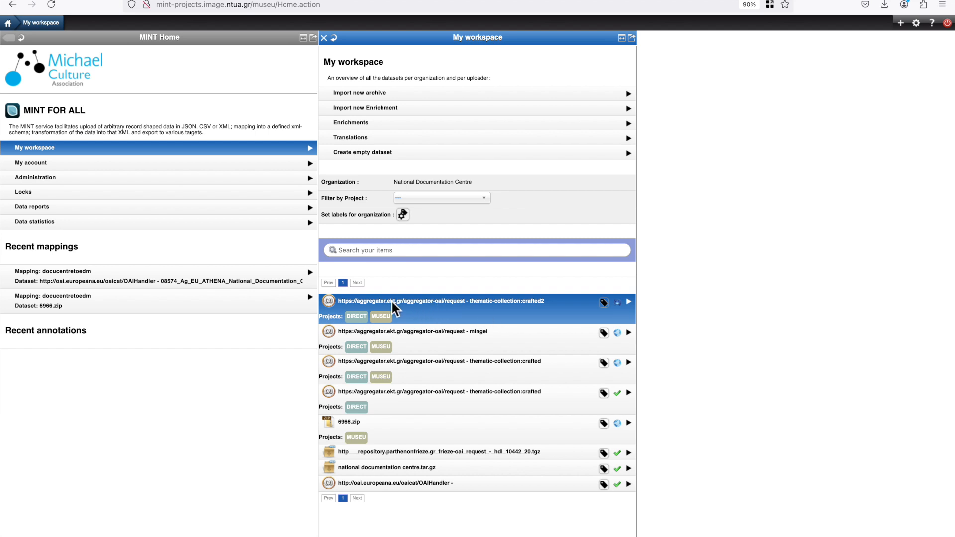
Start enriching the top-listed thematic-collection:crafted2 dataset with the annotations_13963e9e-fecd-4454-8cbd-6dd1c34fadb6.tgz annotation set
{"action": "left_click", "coordinate": [417, 307]}
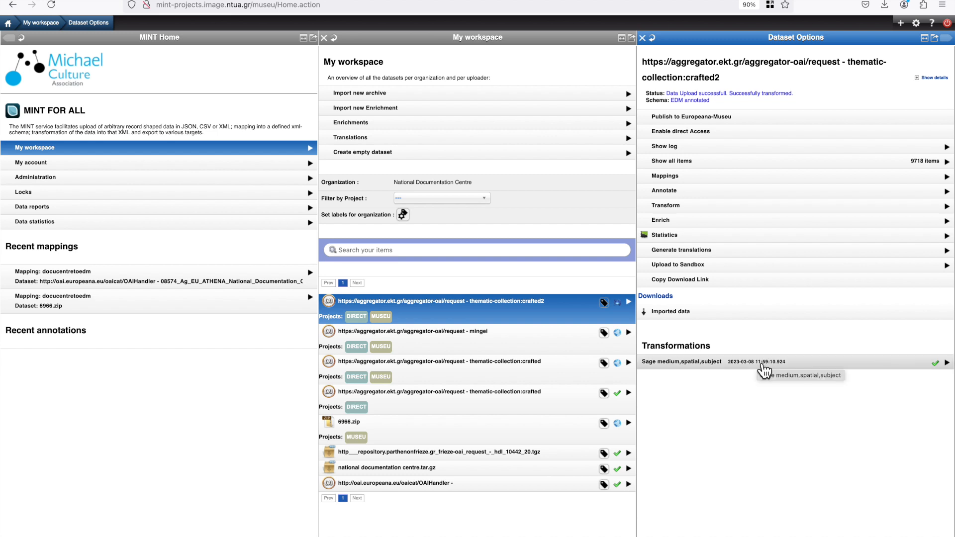
{"action": "left_click", "coordinate": [674, 221]}
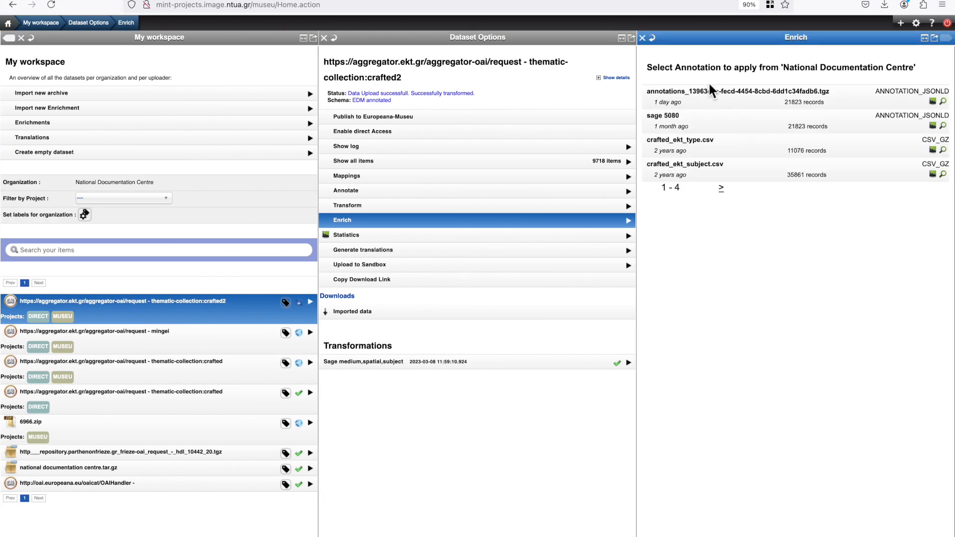
{"action": "left_click", "coordinate": [712, 101]}
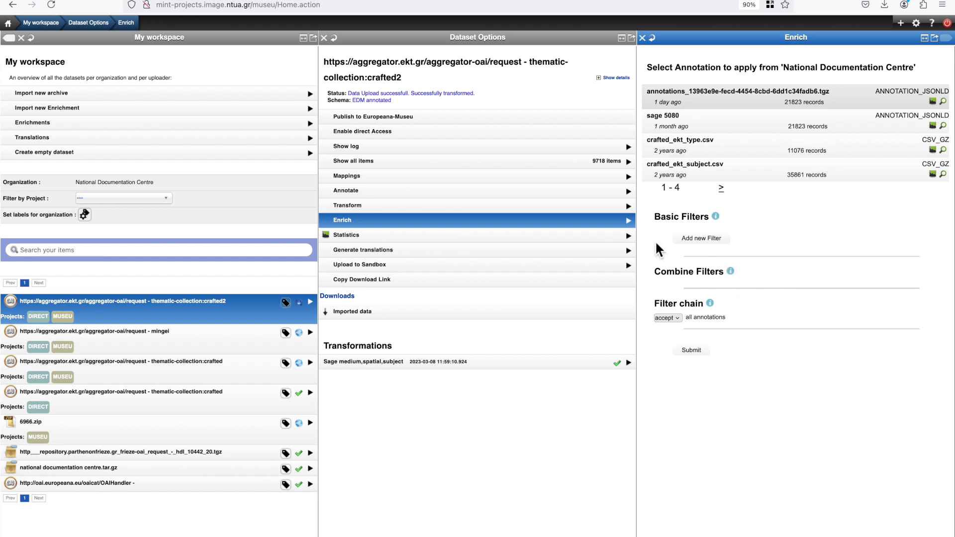
Add a basic filter that checks whether the review field equals "accept"
{"action": "left_click", "coordinate": [702, 238]}
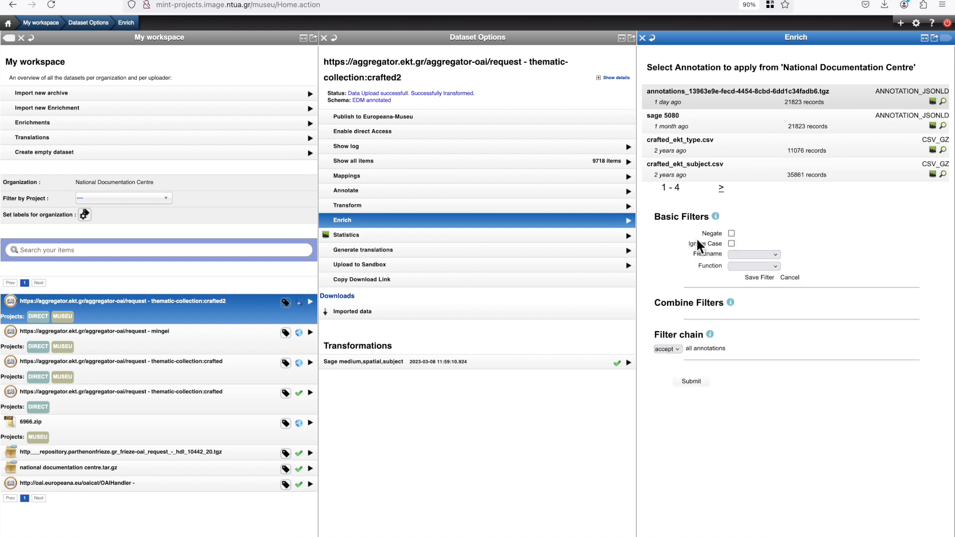
{"action": "left_click", "coordinate": [748, 257]}
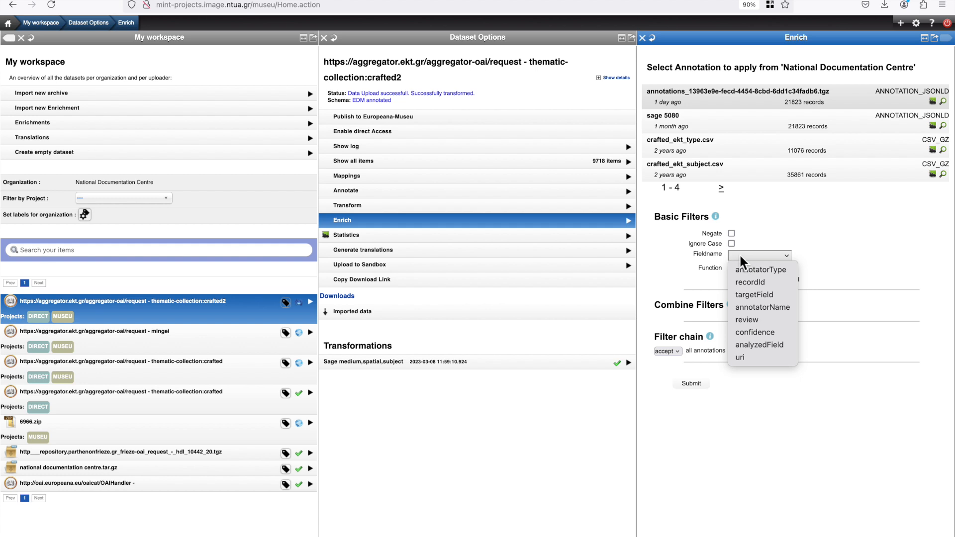
{"action": "left_click", "coordinate": [749, 320]}
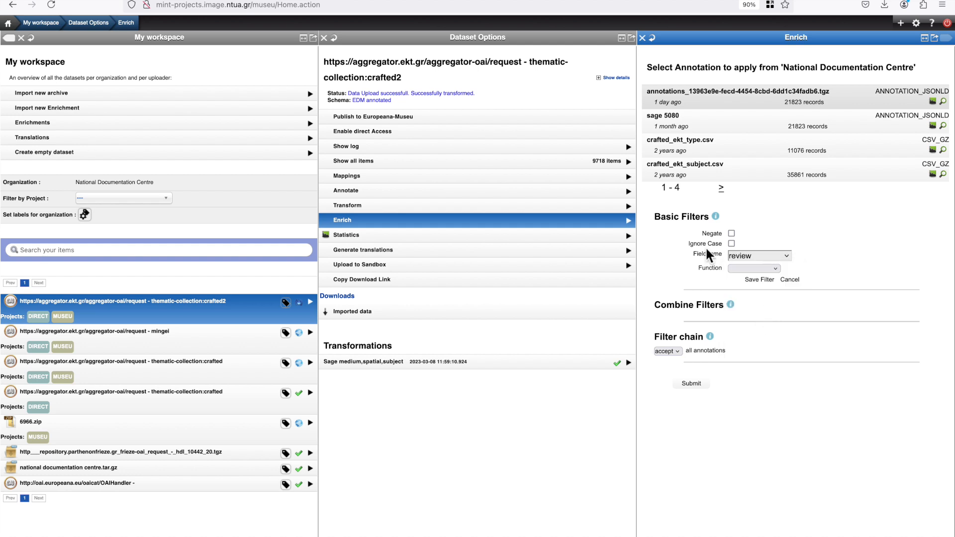
{"action": "left_click", "coordinate": [733, 269]}
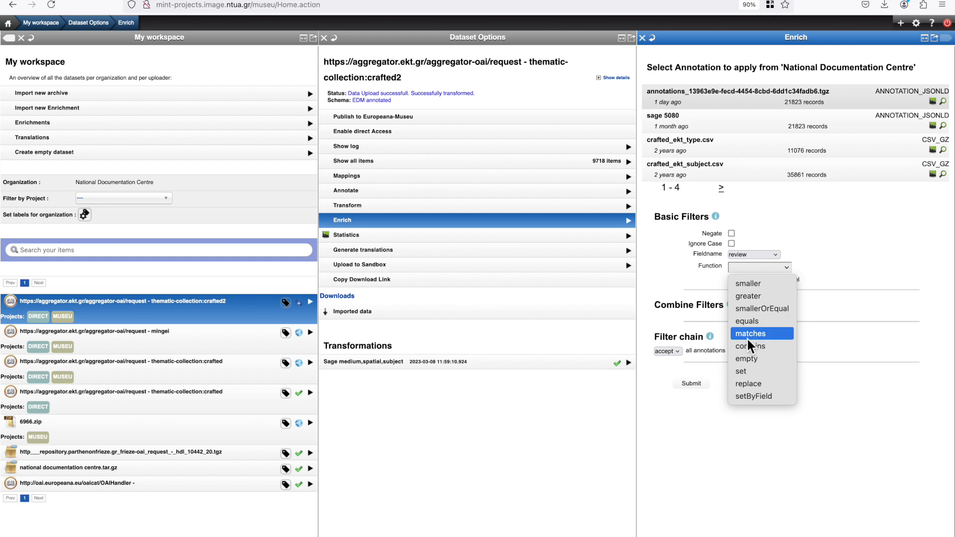
{"action": "left_click", "coordinate": [755, 322]}
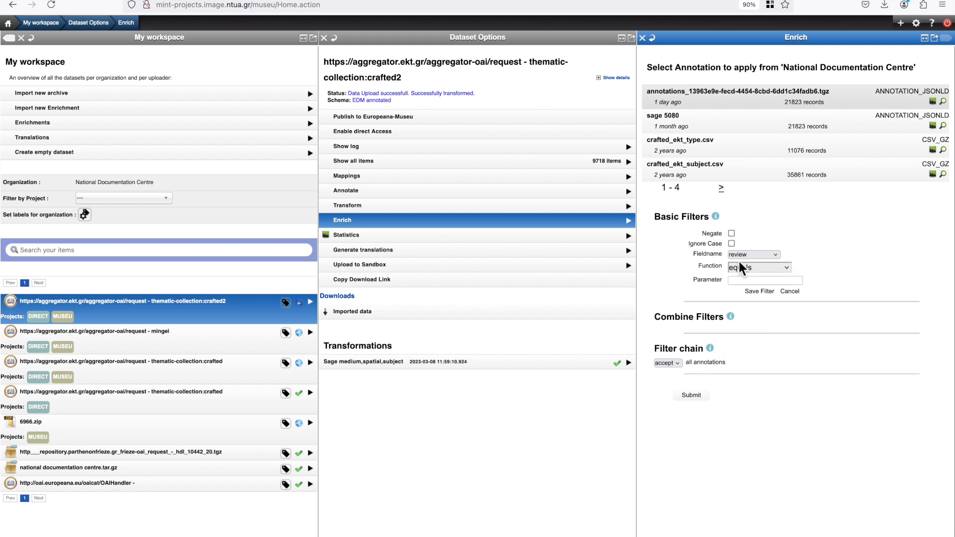
{"action": "left_click", "coordinate": [738, 280]}
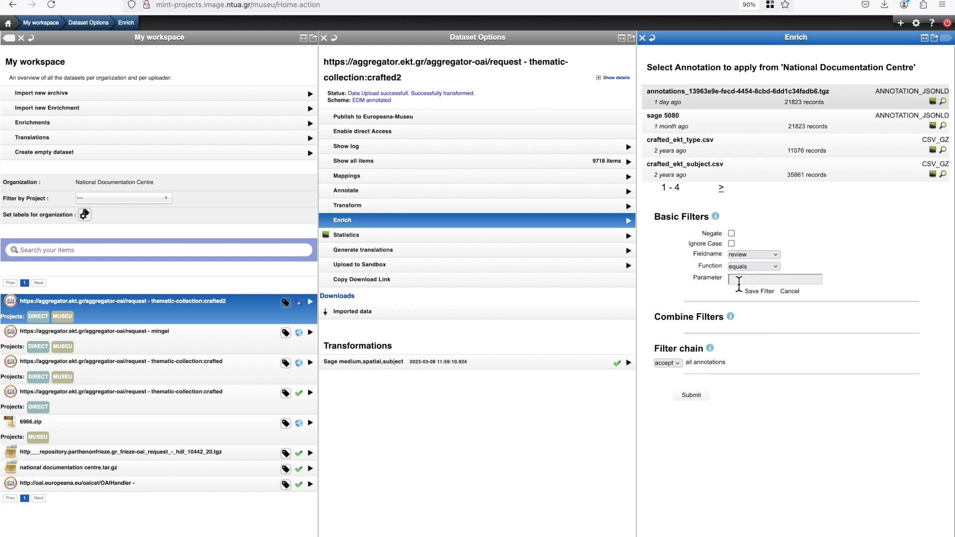
{"action": "type", "text": "accept"}
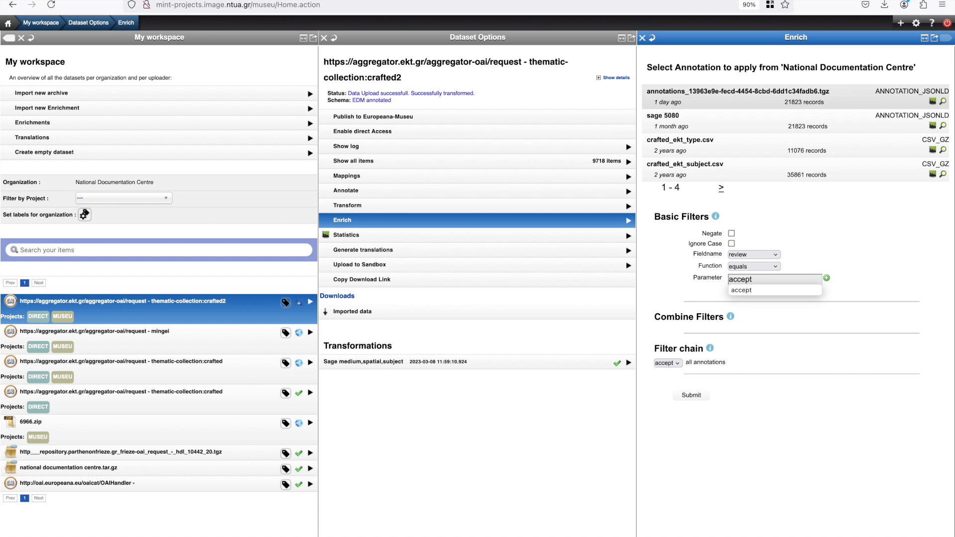
{"action": "key", "text": "Escape"}
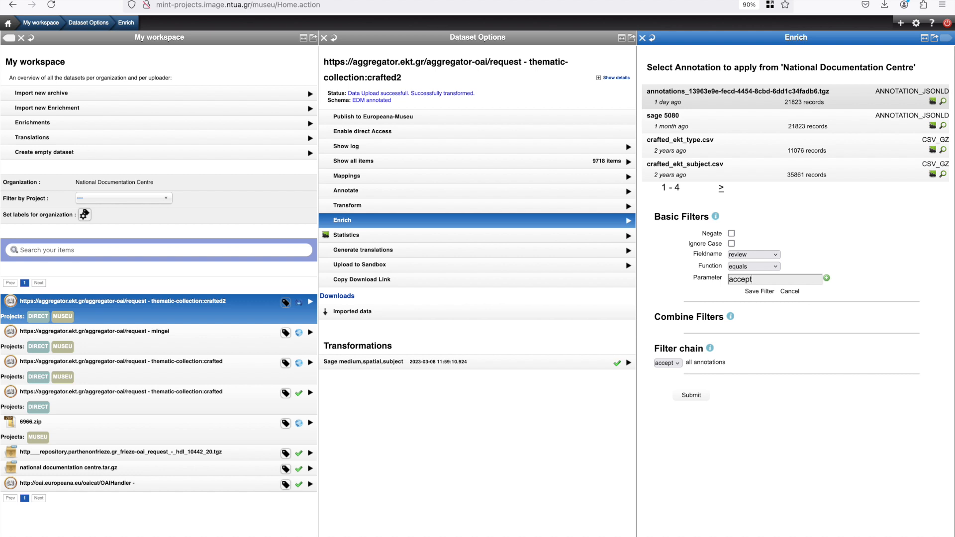
{"action": "left_click", "coordinate": [756, 291]}
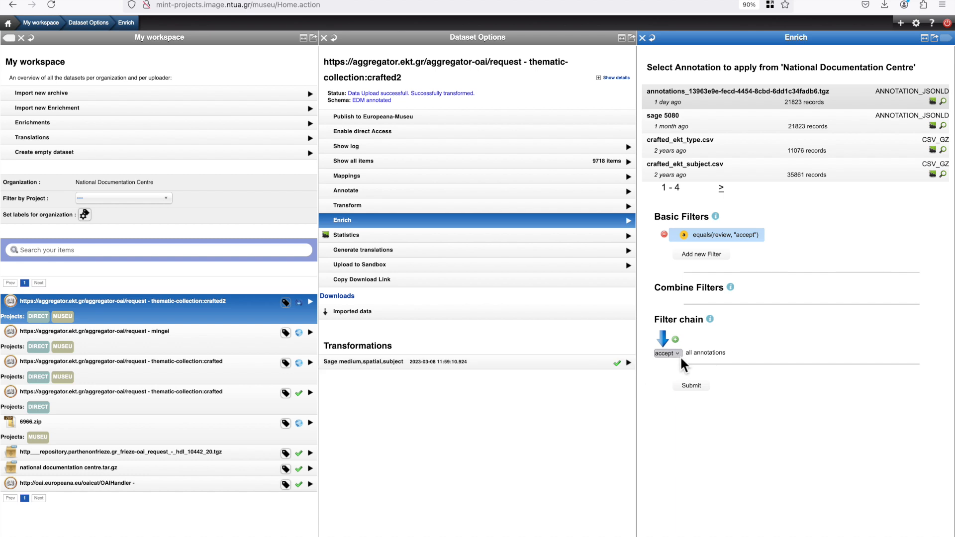
Add a filter chain rule that accepts all annotations where filter a is true, and reject the remaining annotations
{"action": "left_click", "coordinate": [675, 340]}
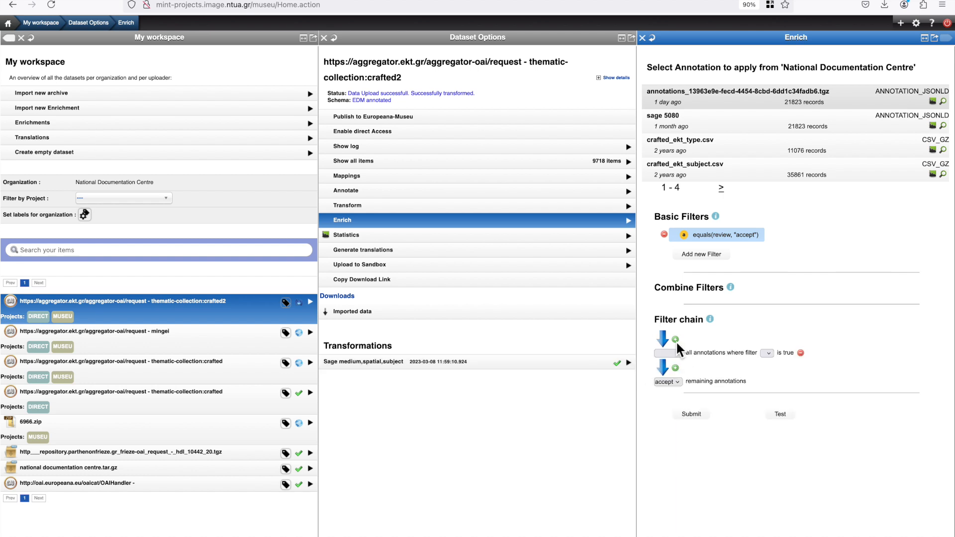
{"action": "left_click", "coordinate": [679, 352]}
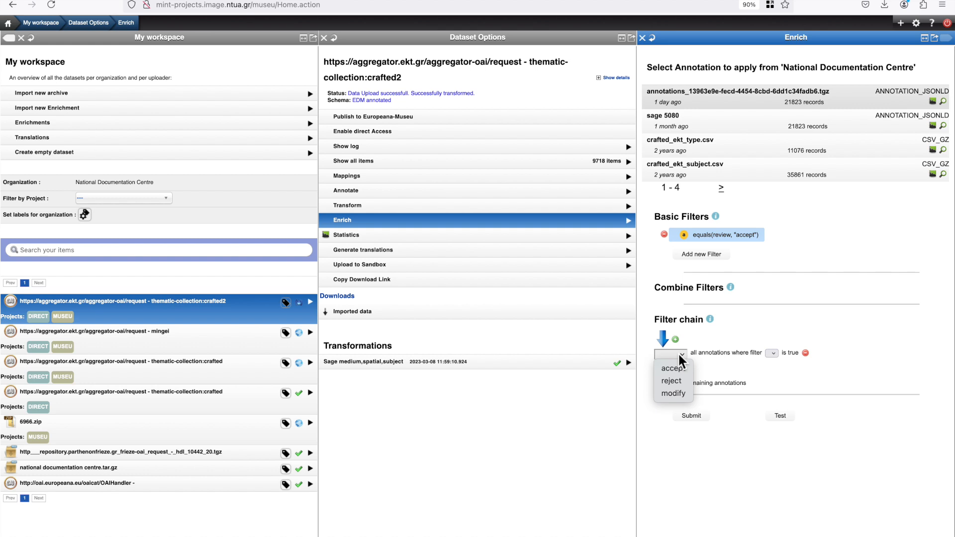
{"action": "left_click", "coordinate": [675, 369]}
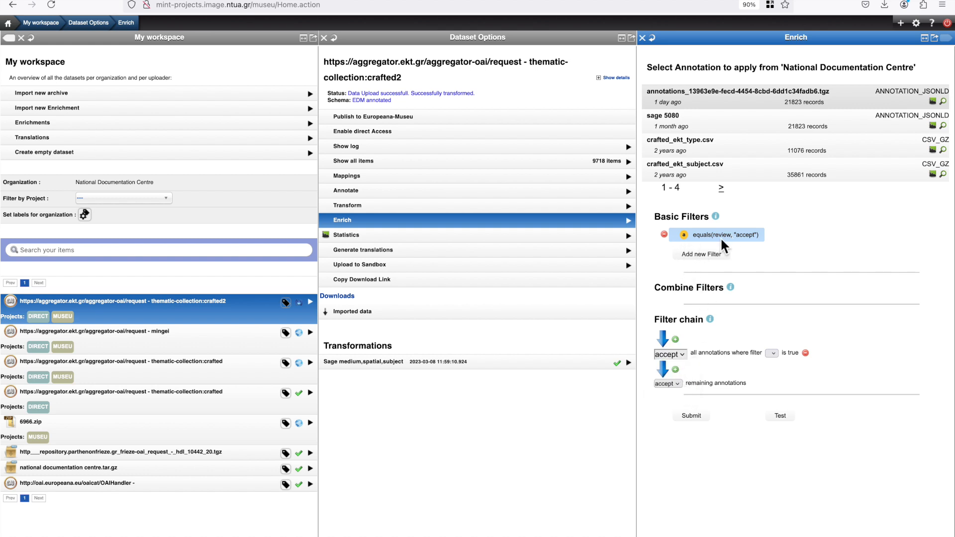
{"action": "left_click", "coordinate": [770, 353]}
{"action": "left_click", "coordinate": [775, 369]}
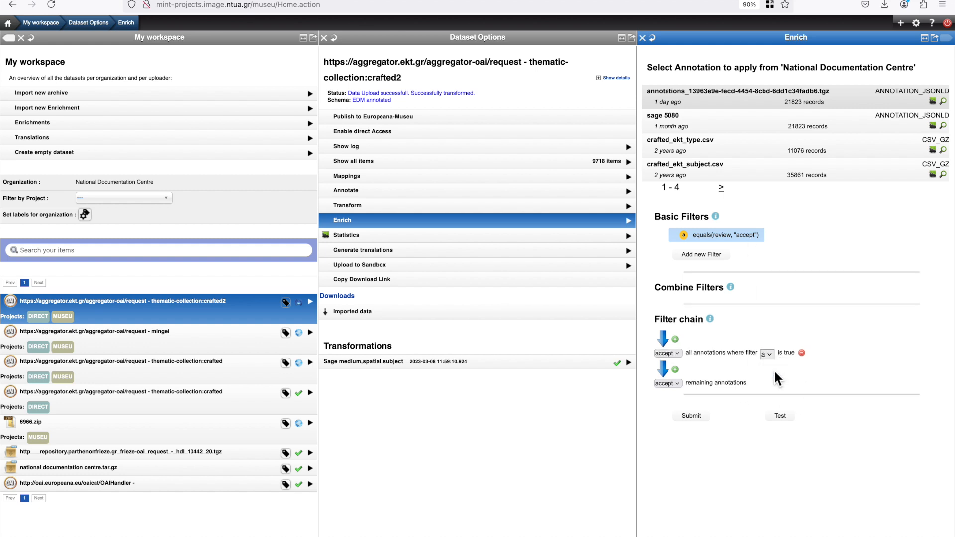
{"action": "left_click", "coordinate": [677, 383]}
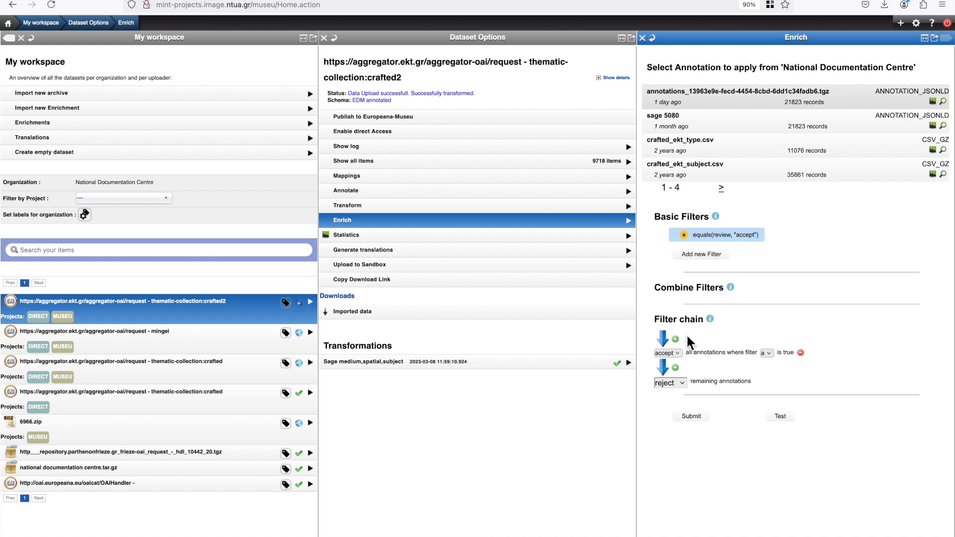
Add a second basic filter that sets the annotatorType field to "Person"
{"action": "left_click", "coordinate": [699, 254]}
{"action": "left_click", "coordinate": [766, 270]}
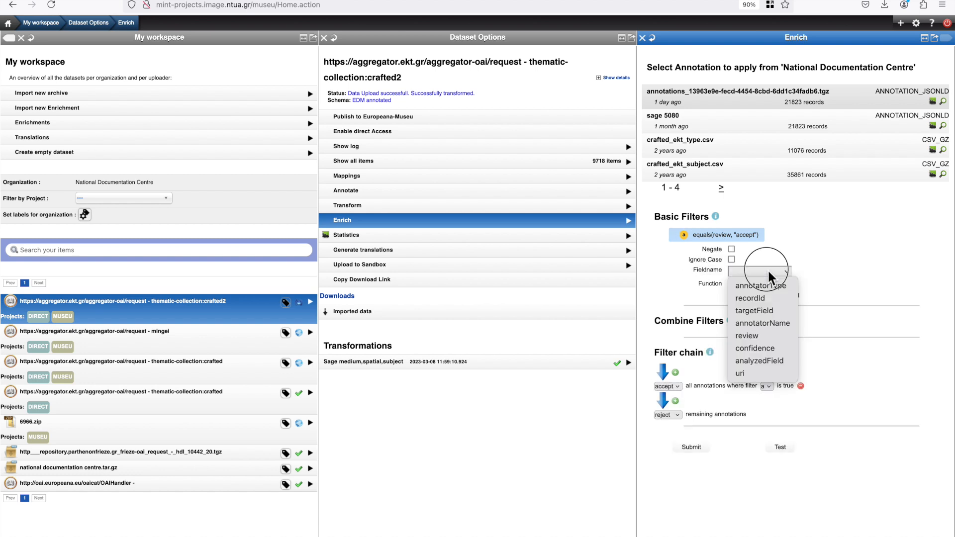
{"action": "left_click", "coordinate": [749, 288]}
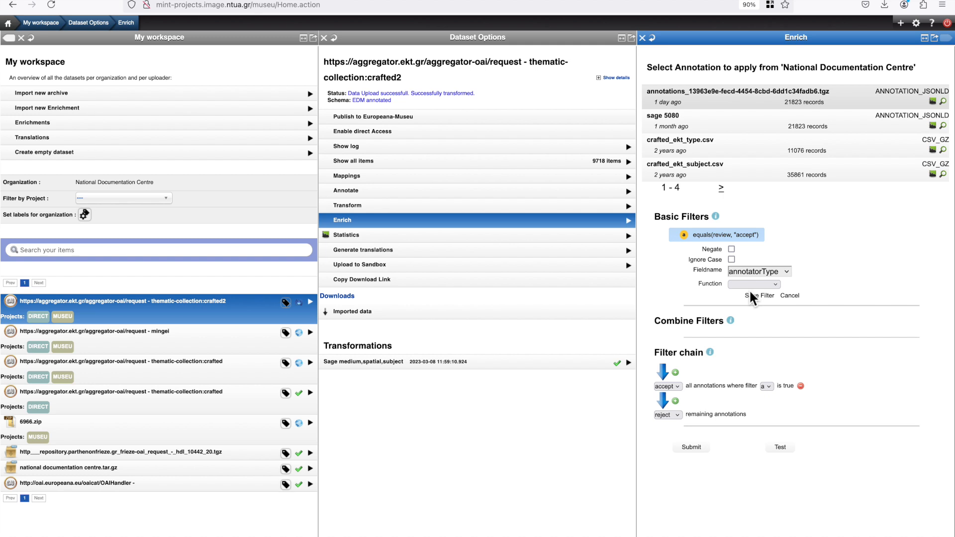
{"action": "left_click", "coordinate": [746, 285]}
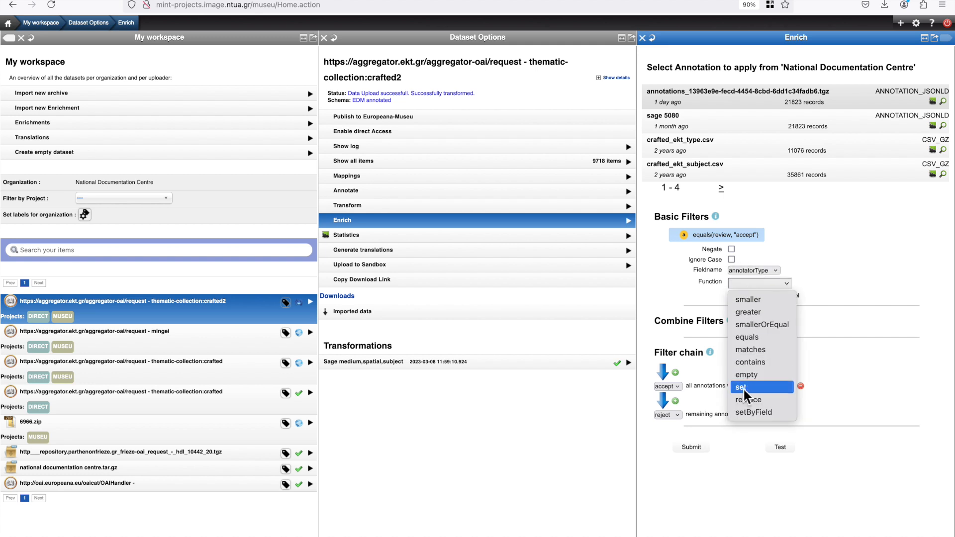
{"action": "left_click", "coordinate": [744, 389]}
{"action": "left_click", "coordinate": [744, 295]}
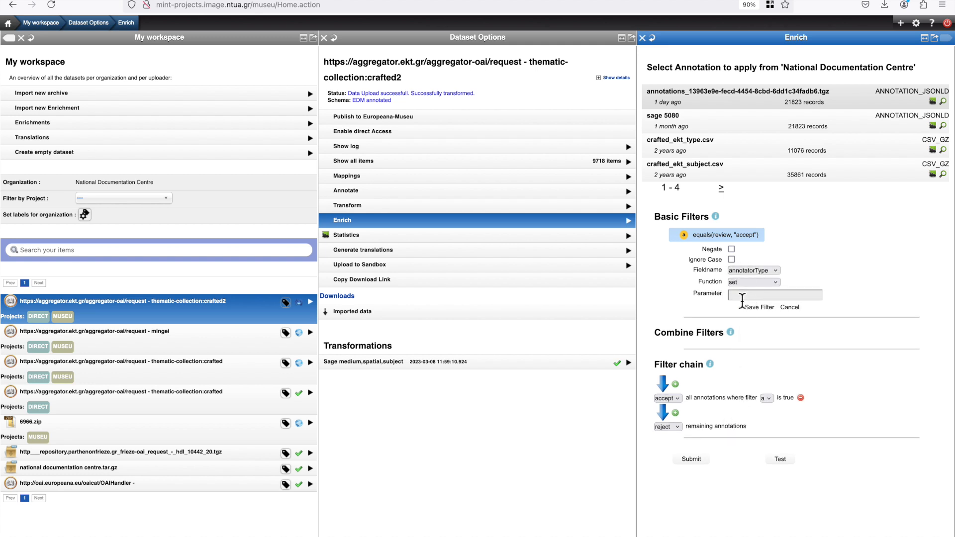
{"action": "type", "text": "Person"}
{"action": "left_click", "coordinate": [760, 307]}
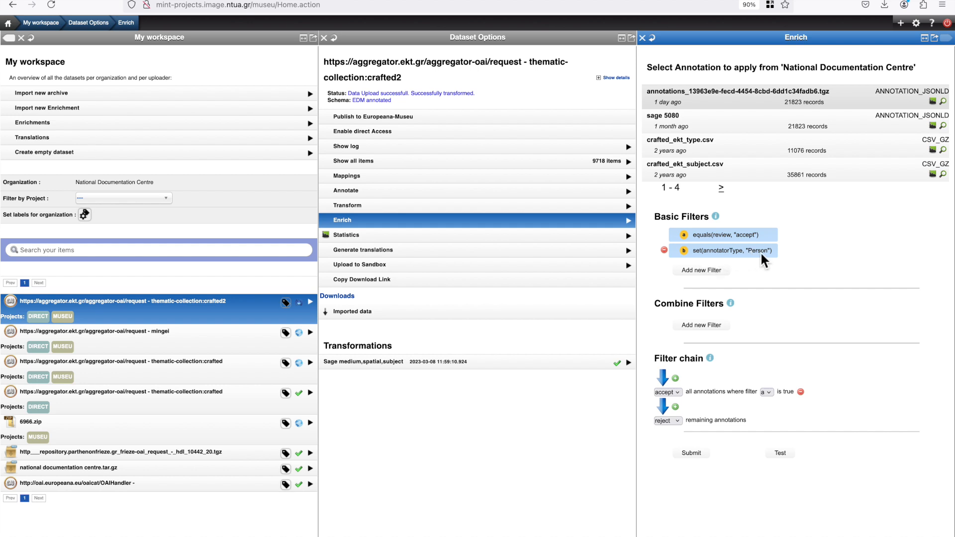
Insert a rule at the start of the filter chain that modifies all annotations with filter b
{"action": "left_click", "coordinate": [676, 378]}
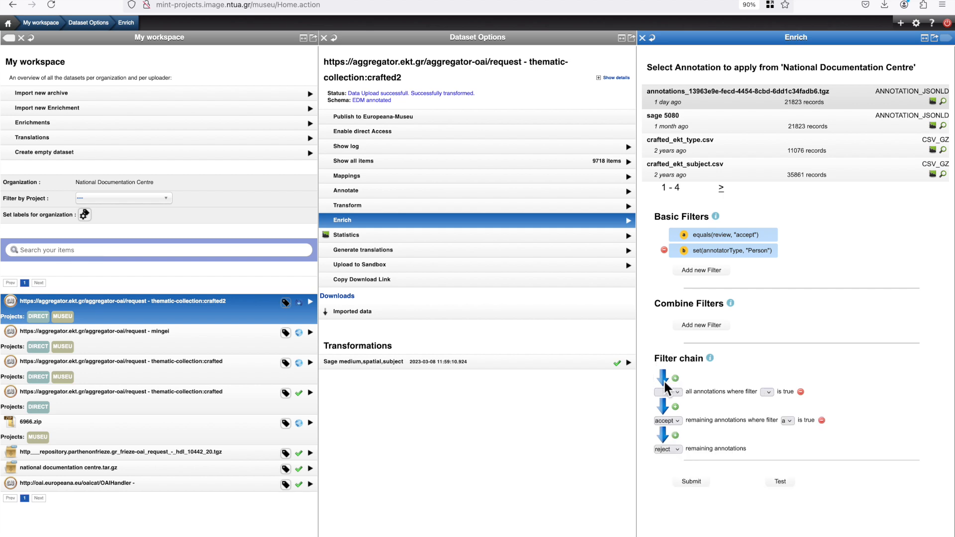
{"action": "left_click", "coordinate": [678, 392]}
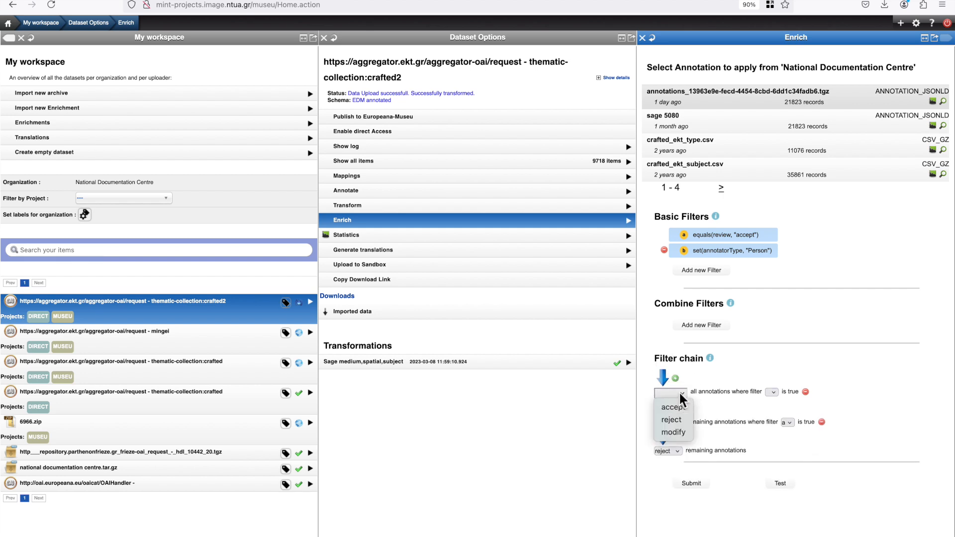
{"action": "left_click", "coordinate": [677, 431]}
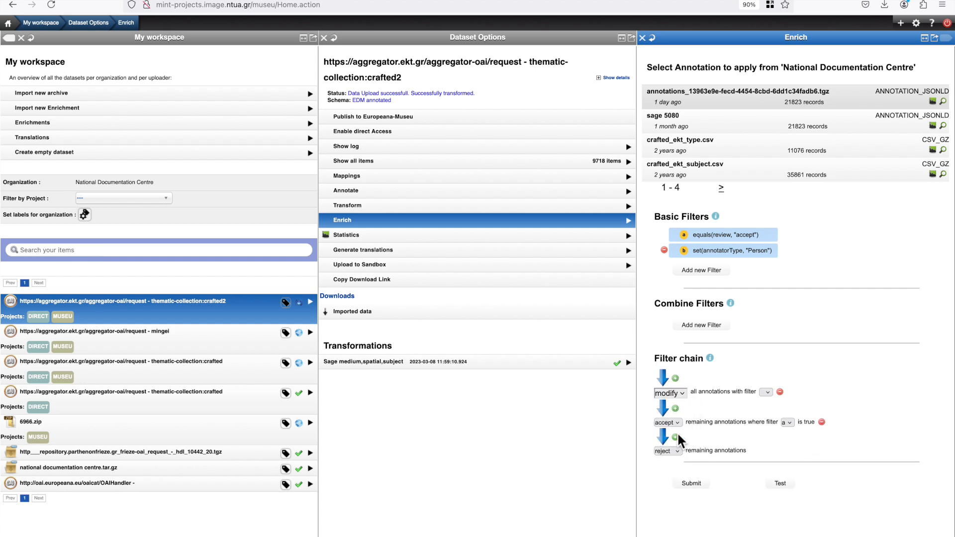
{"action": "left_click", "coordinate": [765, 392]}
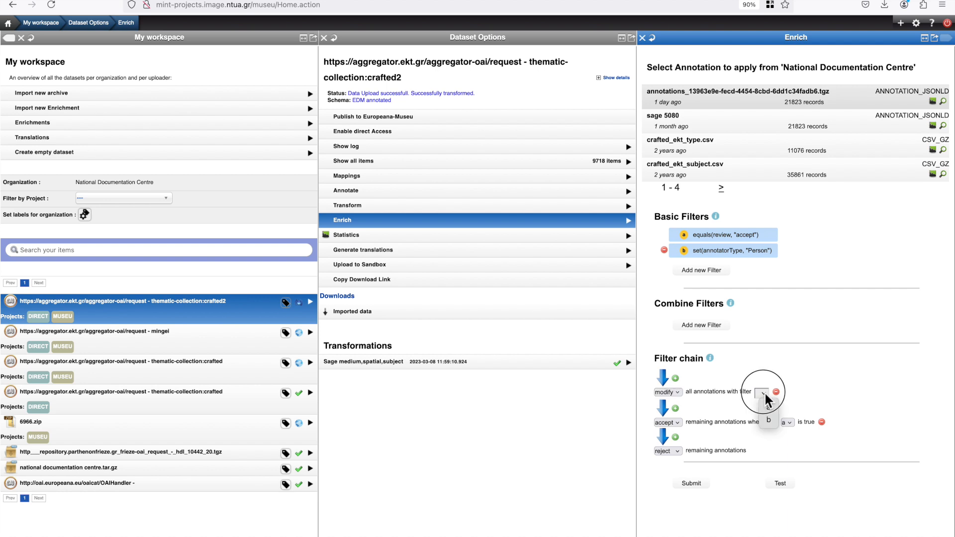
{"action": "left_click", "coordinate": [768, 420]}
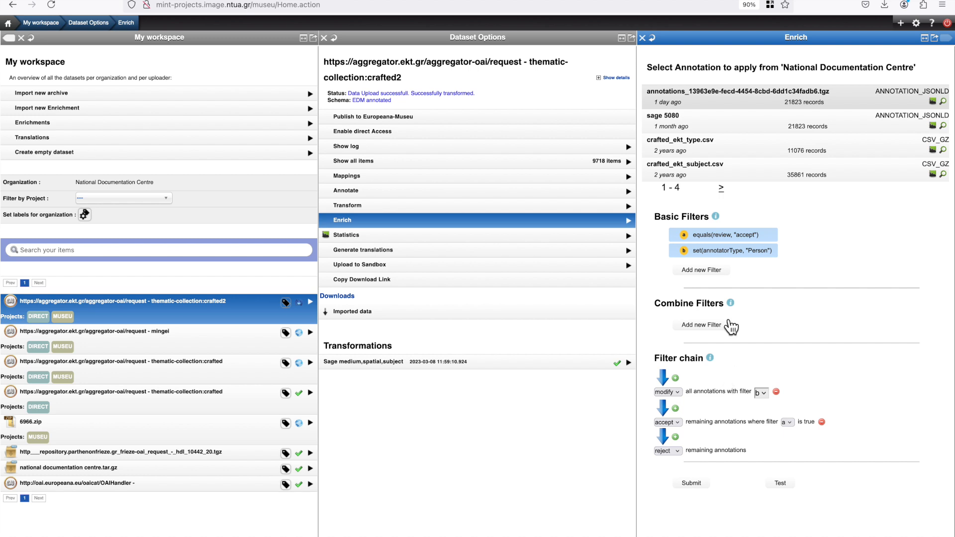
Add a third basic filter that sets the confidence field to "1.0"
{"action": "left_click", "coordinate": [701, 273]}
{"action": "left_click", "coordinate": [749, 287]}
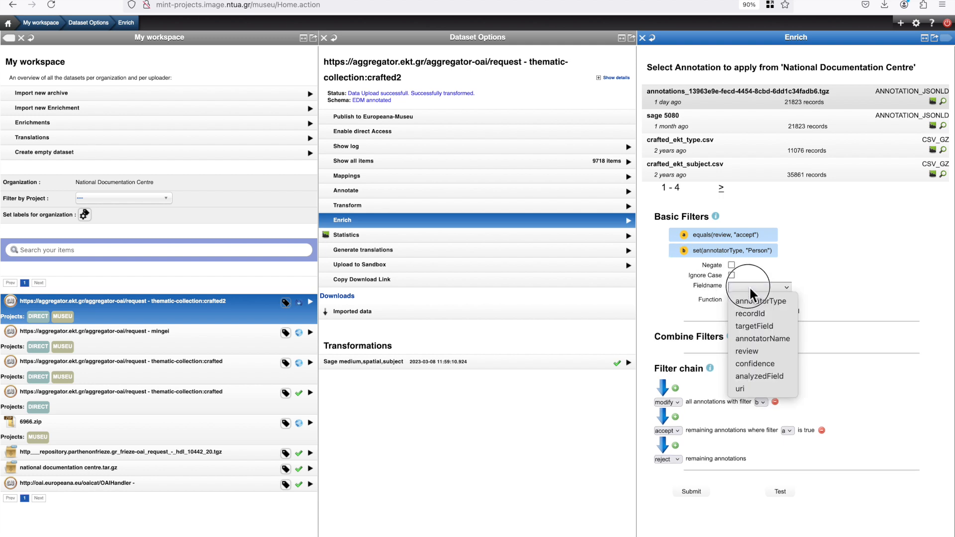
{"action": "left_click", "coordinate": [755, 364]}
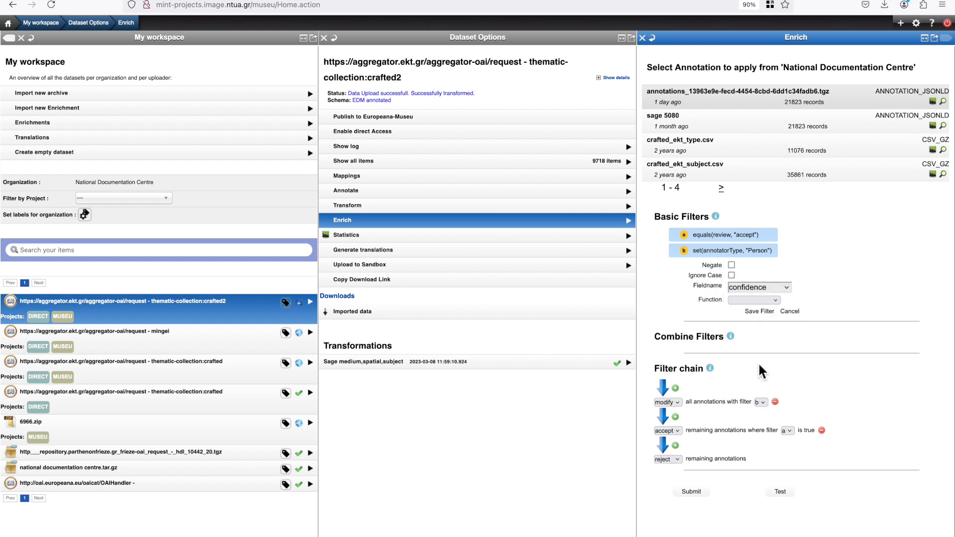
{"action": "left_click", "coordinate": [750, 300]}
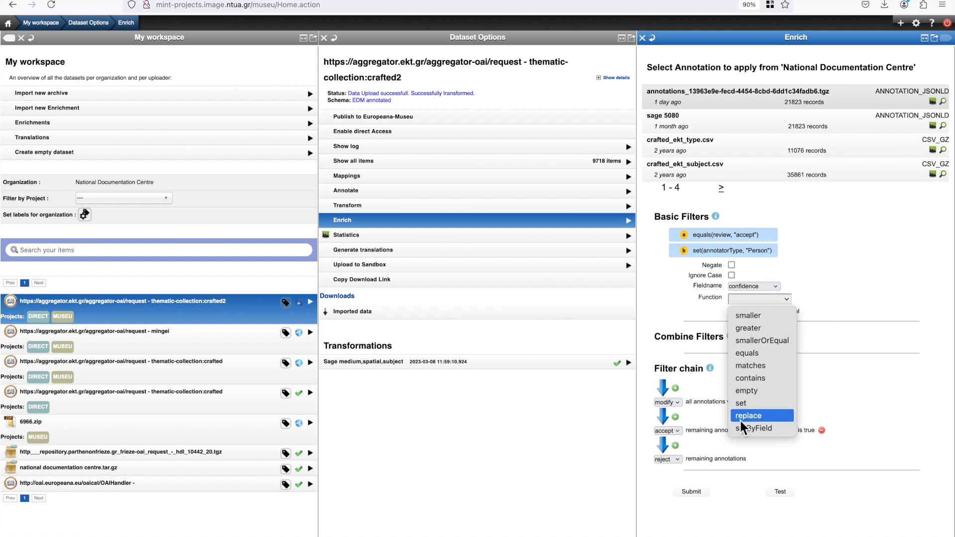
{"action": "left_click", "coordinate": [745, 404]}
{"action": "left_click", "coordinate": [744, 311]}
{"action": "type", "text": "1.0"}
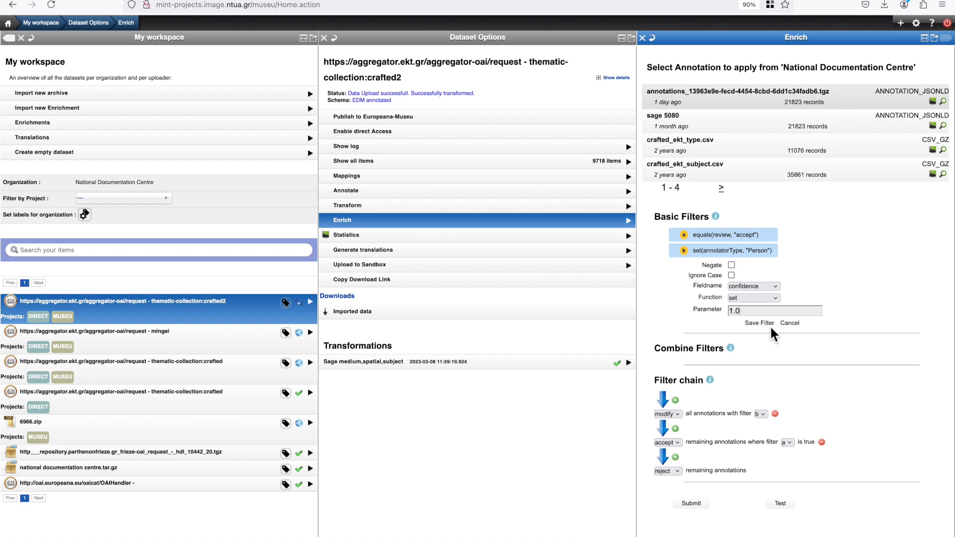
{"action": "left_click", "coordinate": [751, 324]}
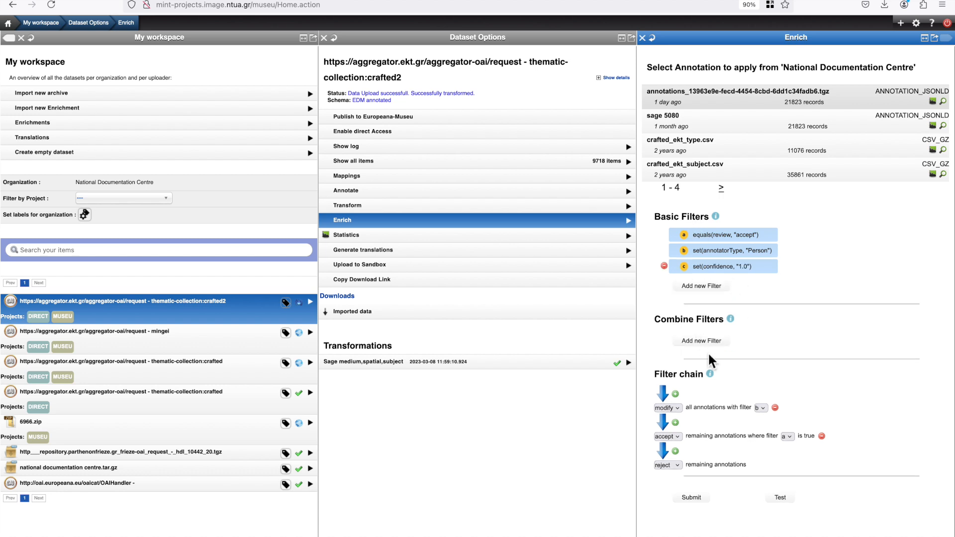
Insert a rule at the start of the filter chain that modifies all annotations with filter c
{"action": "left_click", "coordinate": [675, 394]}
{"action": "left_click", "coordinate": [670, 408]}
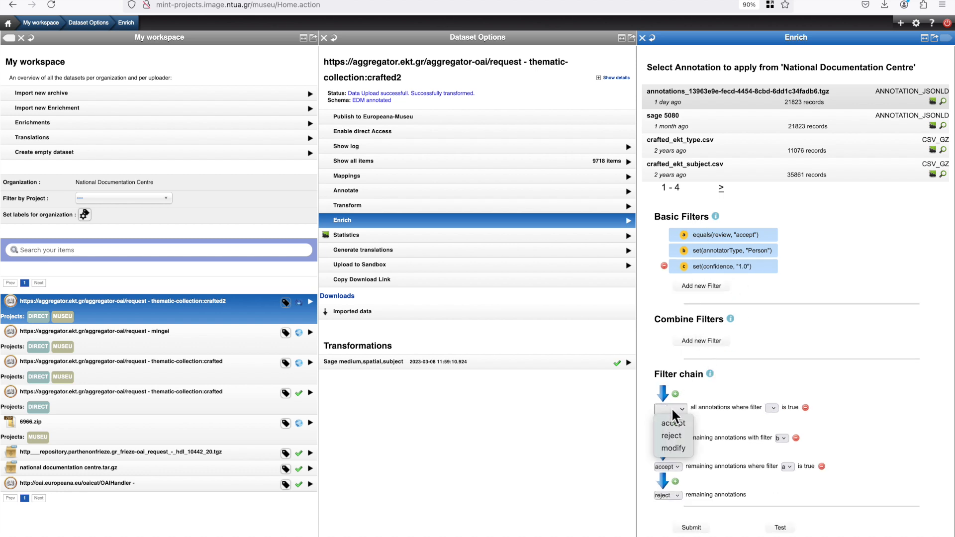
{"action": "left_click", "coordinate": [673, 448]}
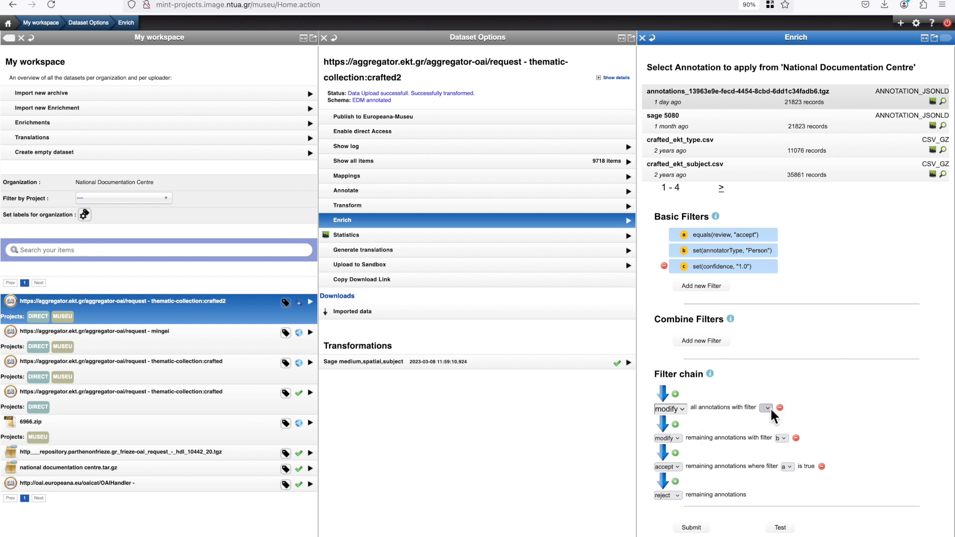
{"action": "left_click", "coordinate": [769, 407]}
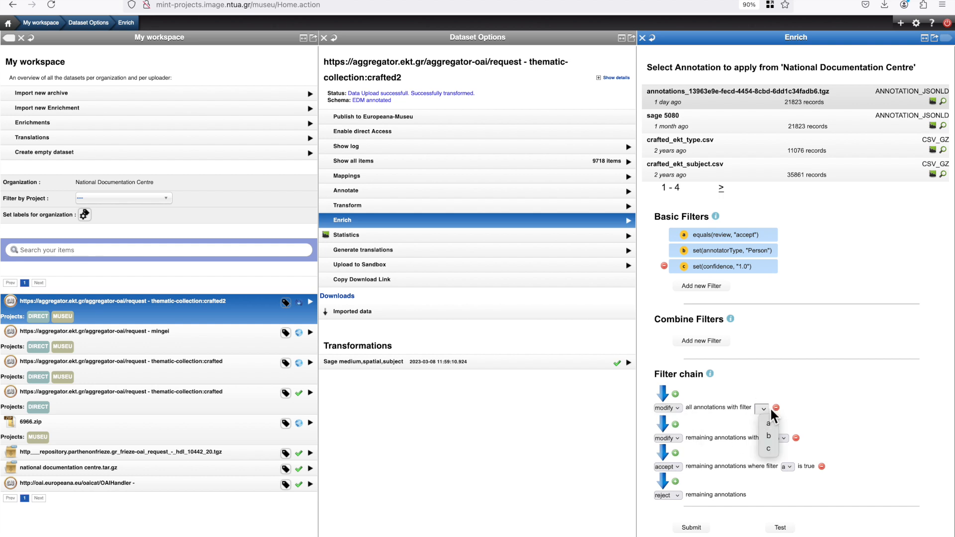
{"action": "left_click", "coordinate": [769, 449]}
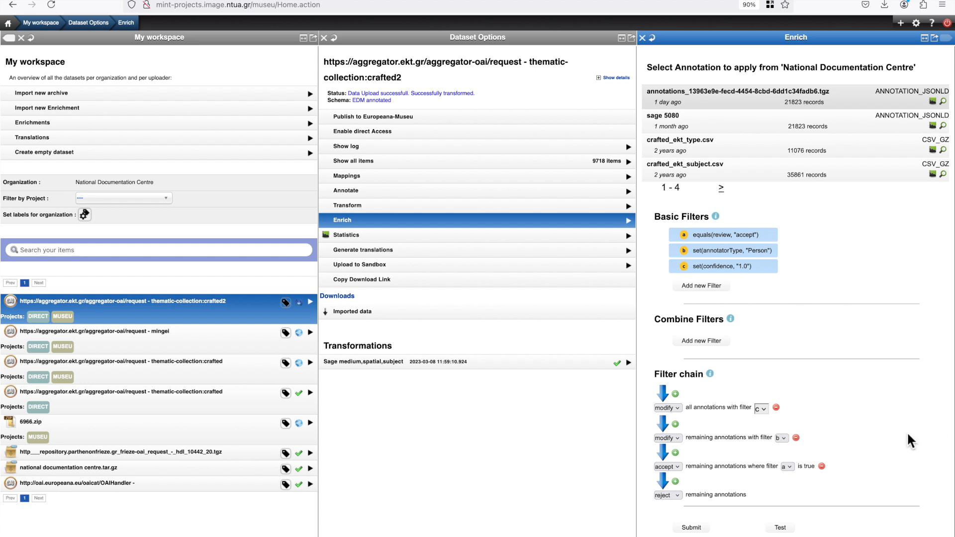
Add a fourth basic filter that checks whether the annotatorName field contains "Thesaurus"
{"action": "left_click", "coordinate": [695, 287]}
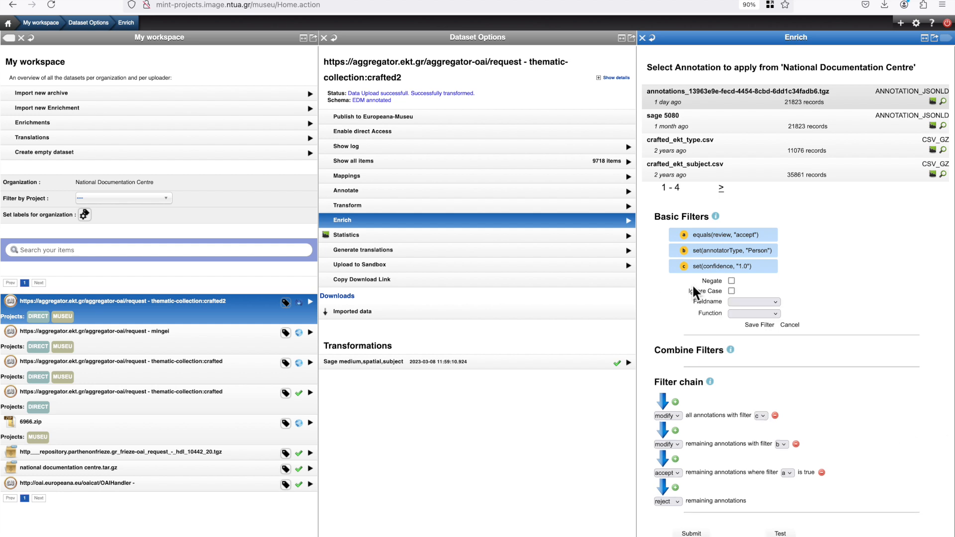
{"action": "left_click", "coordinate": [748, 302]}
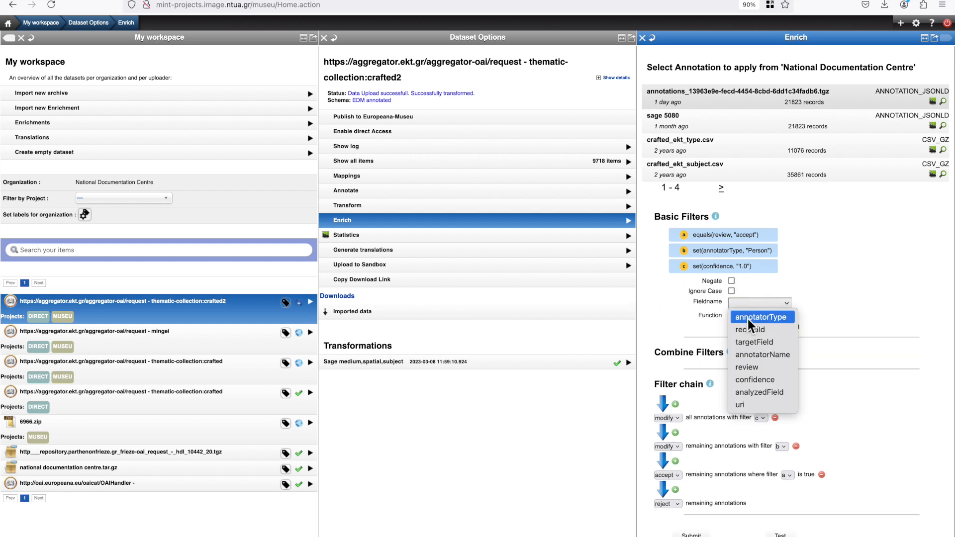
{"action": "left_click", "coordinate": [755, 355]}
{"action": "left_click", "coordinate": [747, 315]}
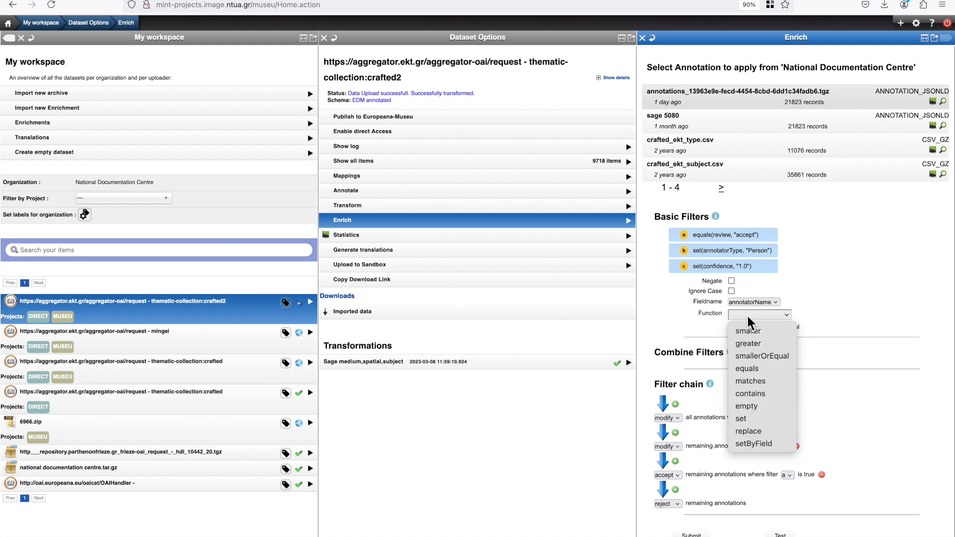
{"action": "left_click", "coordinate": [768, 394]}
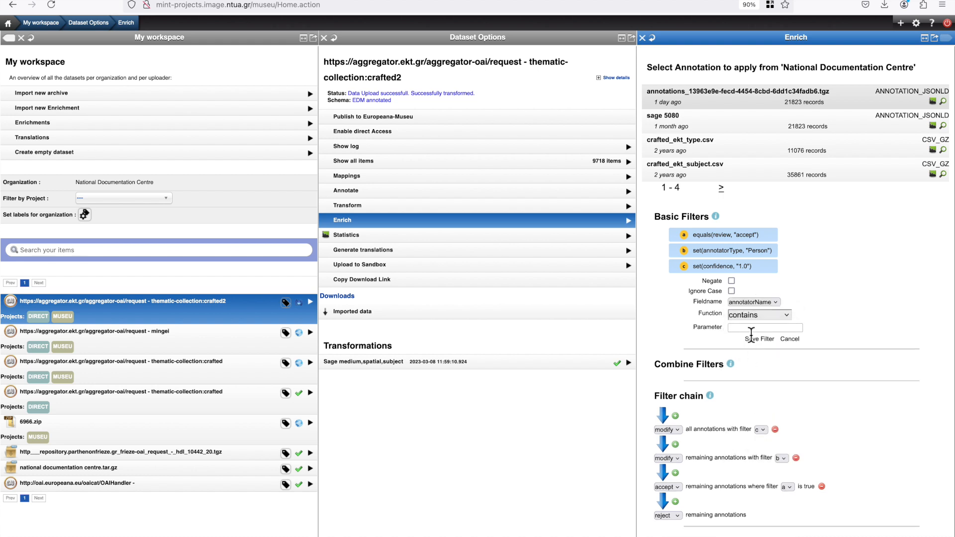
{"action": "left_click", "coordinate": [750, 328]}
{"action": "type", "text": "Thea"}
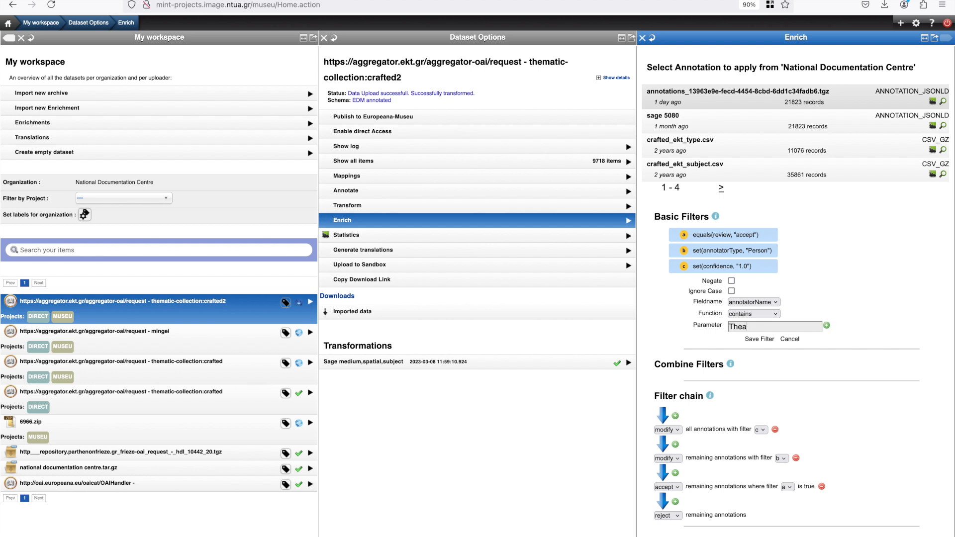
{"action": "type", "text": "saurus"}
{"action": "left_click", "coordinate": [755, 340]}
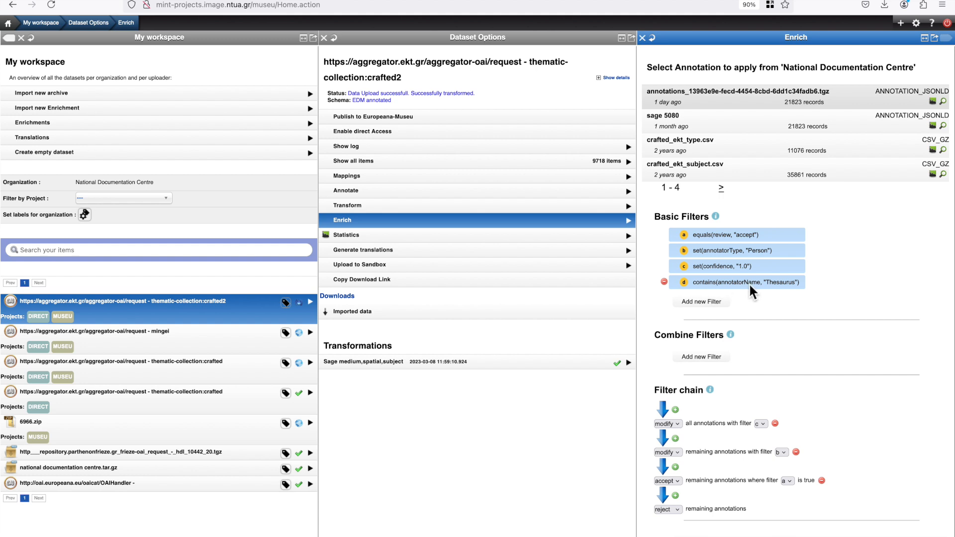
{"action": "left_click", "coordinate": [711, 302]}
{"action": "left_click", "coordinate": [753, 319]}
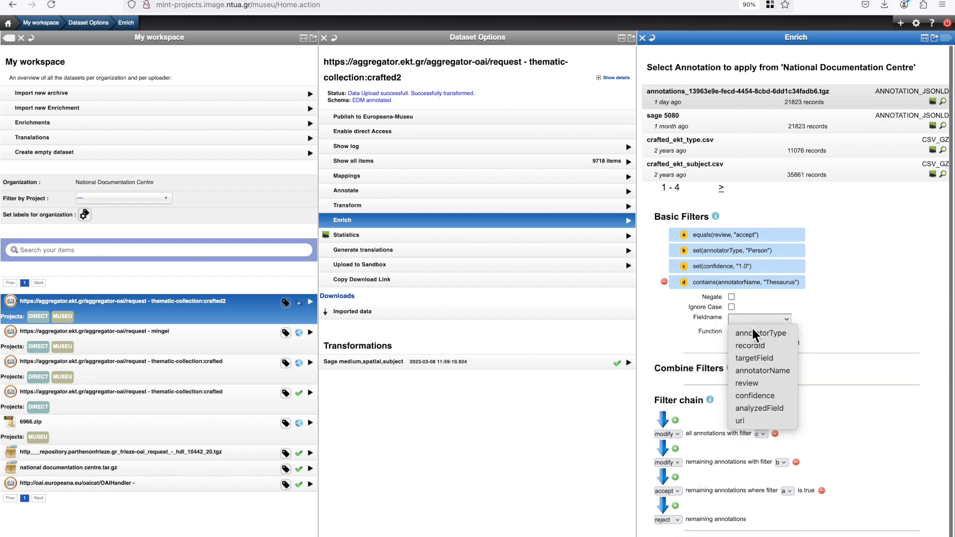
{"action": "left_click", "coordinate": [747, 421]}
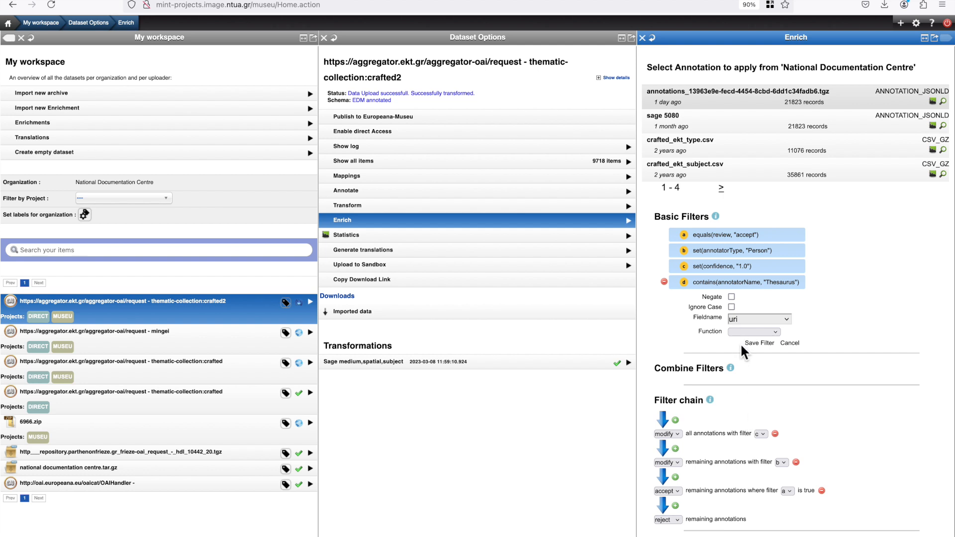
{"action": "left_click", "coordinate": [741, 330]}
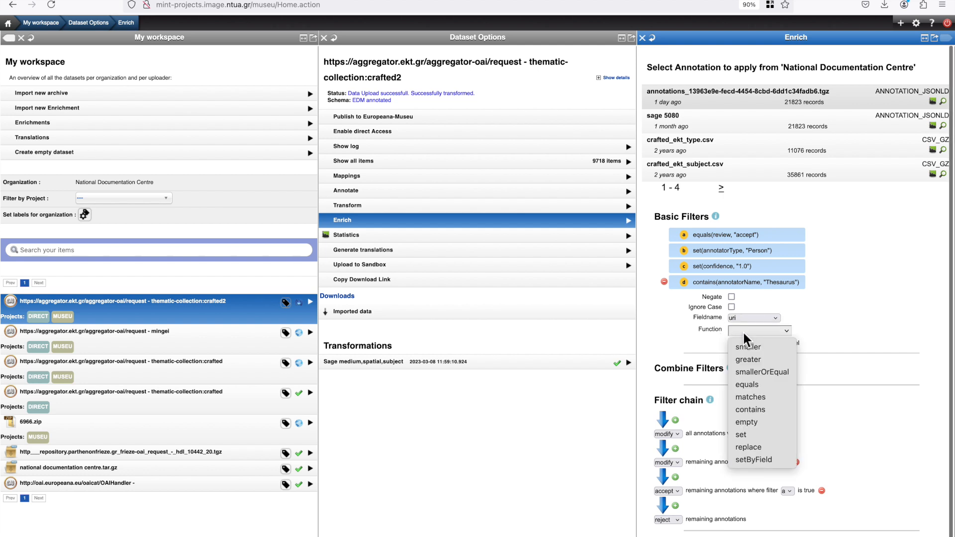
{"action": "left_click", "coordinate": [751, 412]}
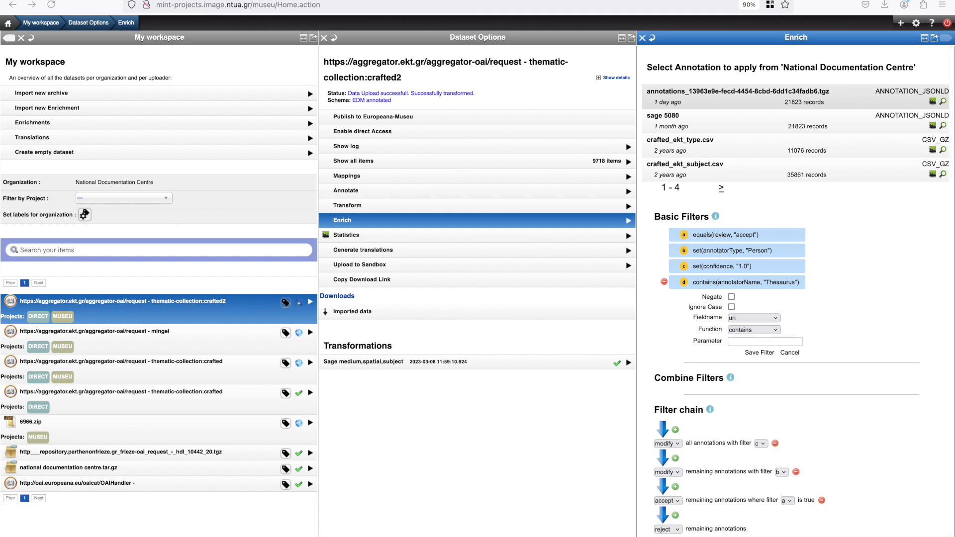
{"action": "left_click", "coordinate": [774, 341]}
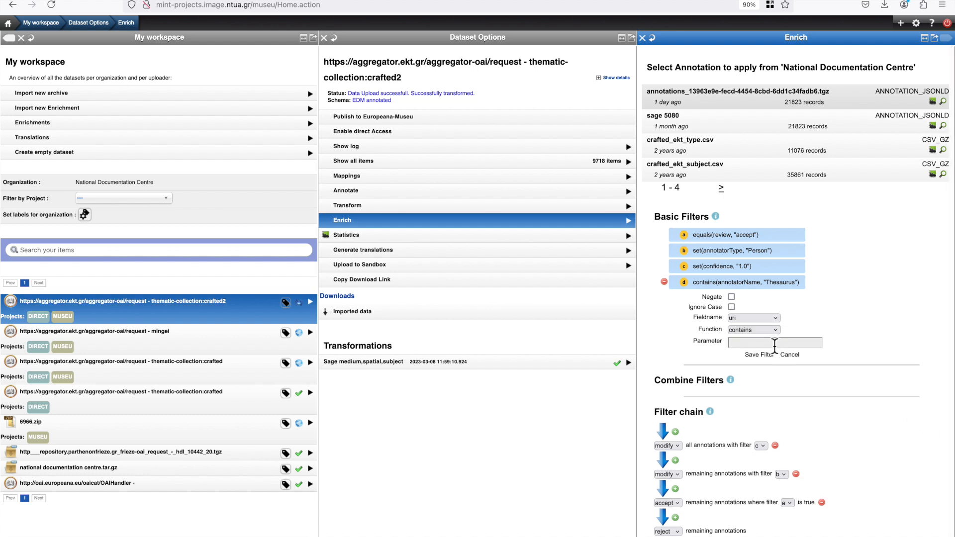
{"action": "key", "text": "super+v"}
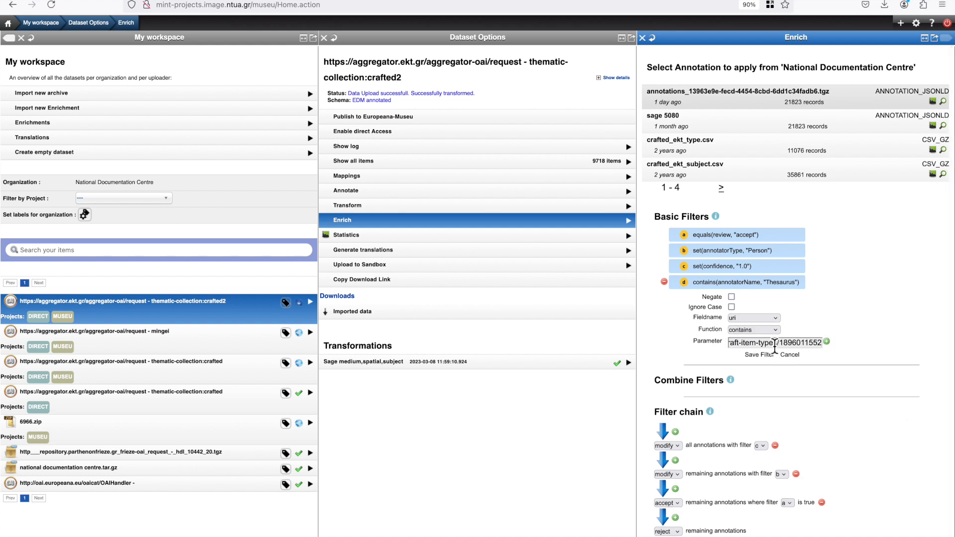
{"action": "left_click", "coordinate": [761, 354]}
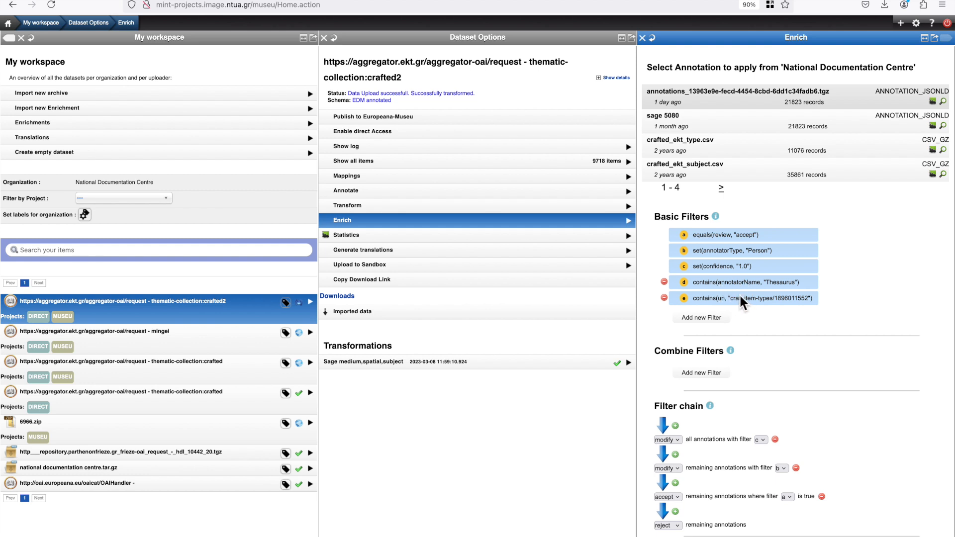
Add a combined filter that joins filters d and e with the "and" function
{"action": "left_click", "coordinate": [701, 374]}
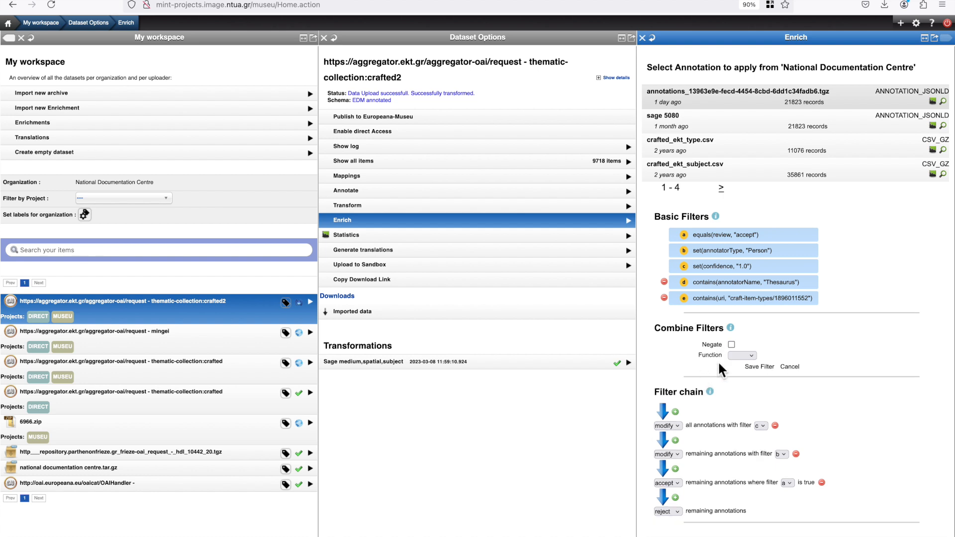
{"action": "left_click", "coordinate": [751, 356]}
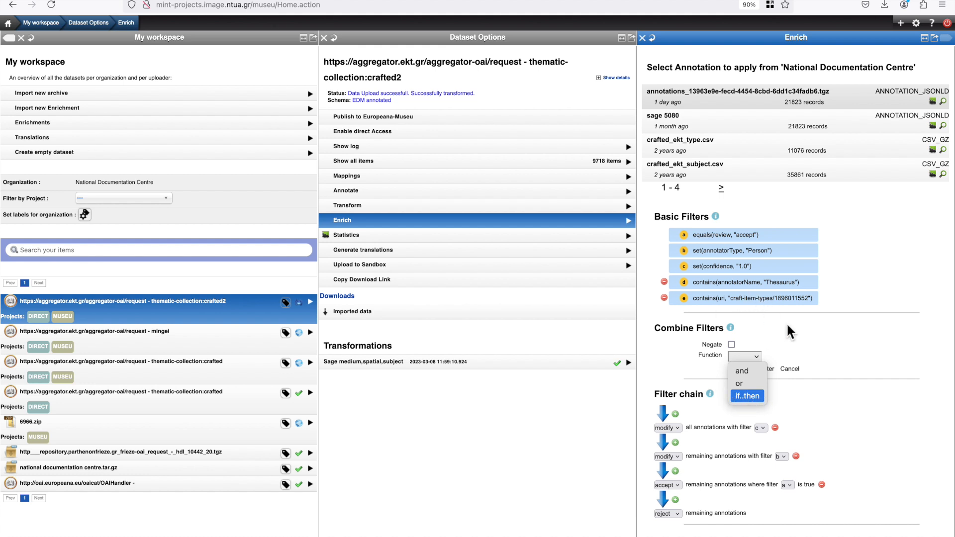
{"action": "left_click", "coordinate": [809, 335]}
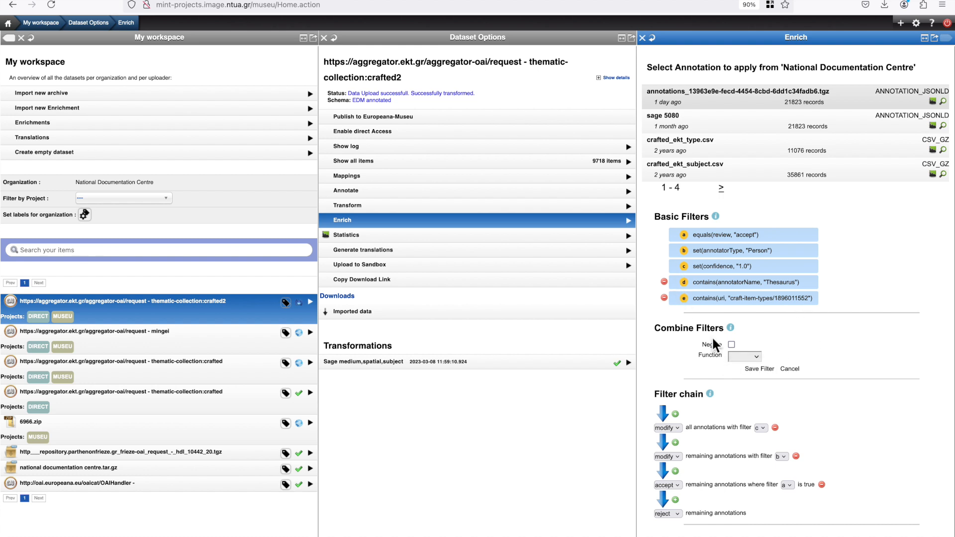
{"action": "left_click", "coordinate": [748, 359]}
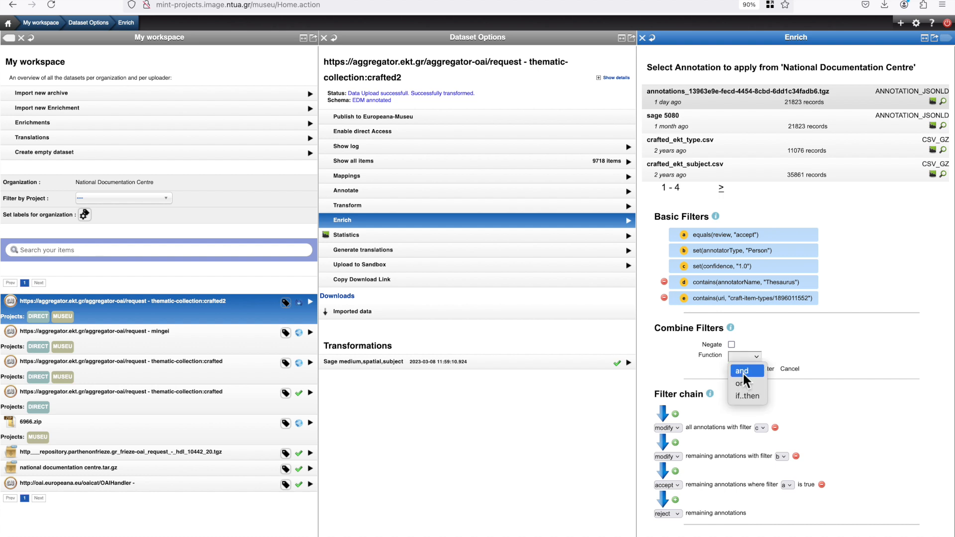
{"action": "left_click", "coordinate": [742, 372]}
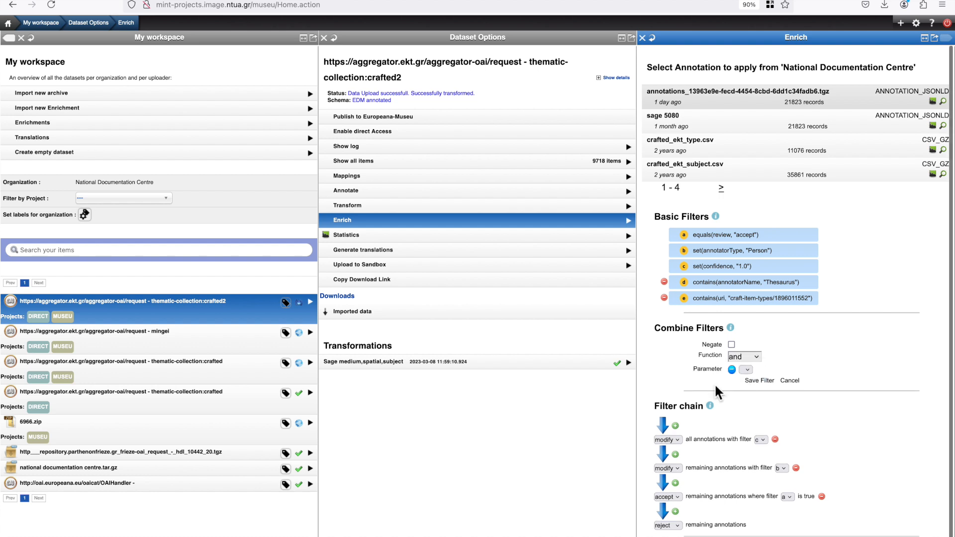
{"action": "left_click", "coordinate": [748, 371]}
{"action": "left_click", "coordinate": [750, 424]}
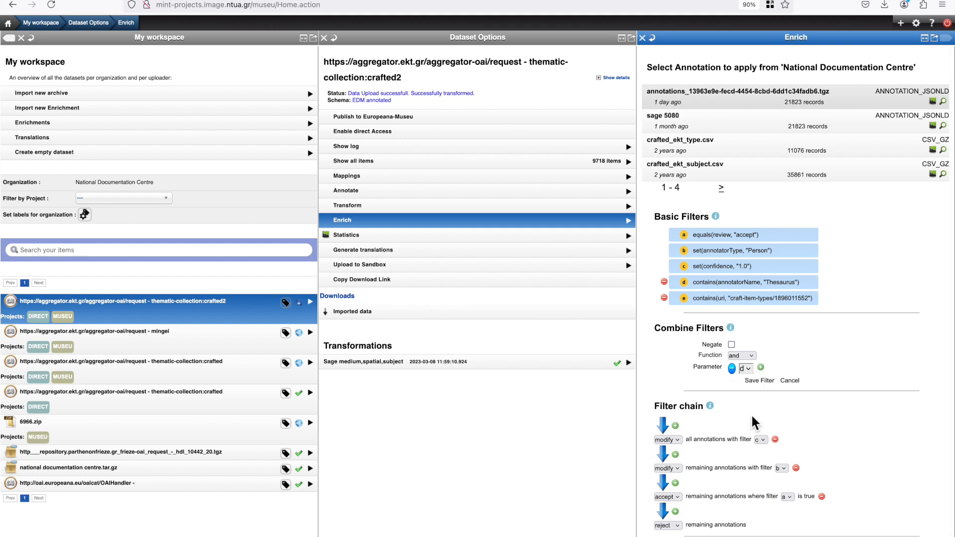
{"action": "left_click", "coordinate": [760, 367]}
{"action": "left_click", "coordinate": [747, 389]}
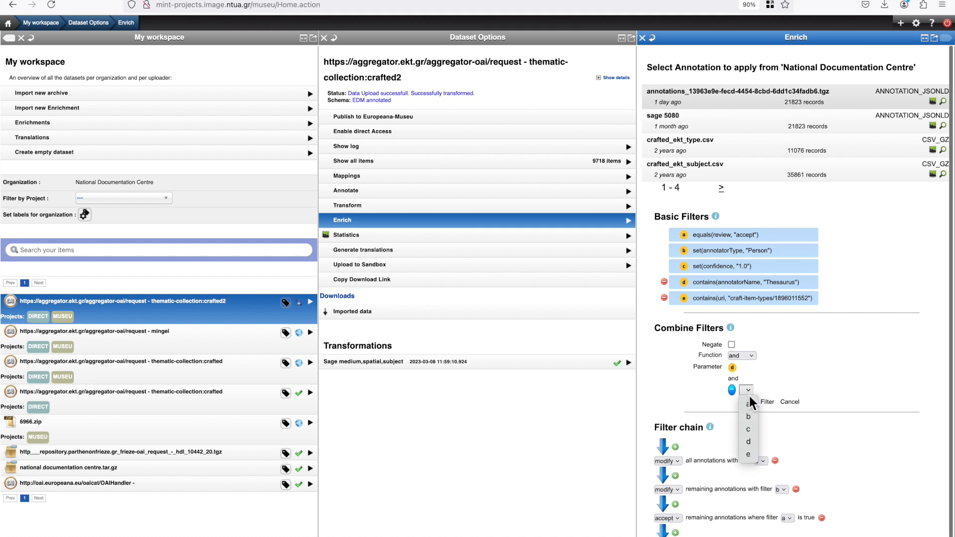
{"action": "left_click", "coordinate": [749, 454]}
{"action": "left_click", "coordinate": [766, 402]}
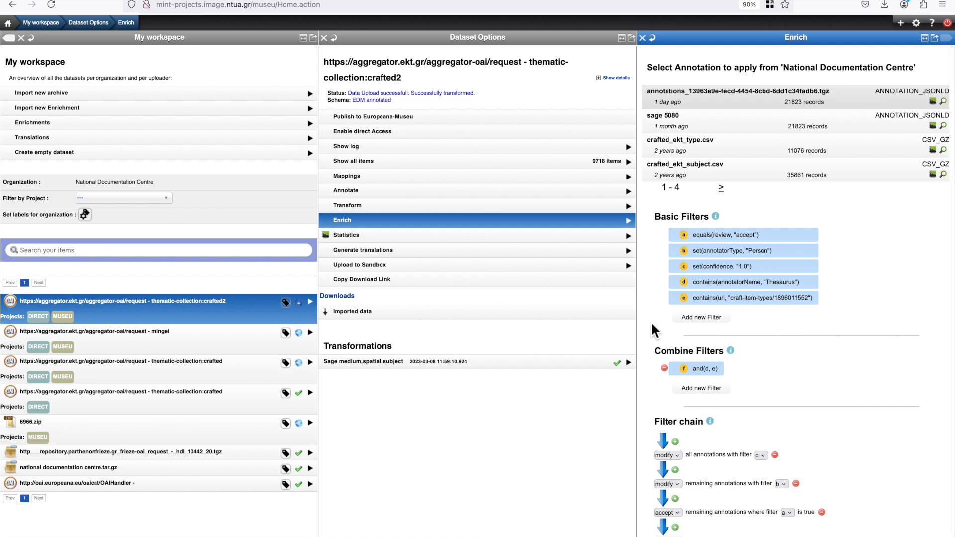
Insert a rule at the start of the filter chain that rejects all annotations where filter f is true
{"action": "left_click", "coordinate": [675, 441]}
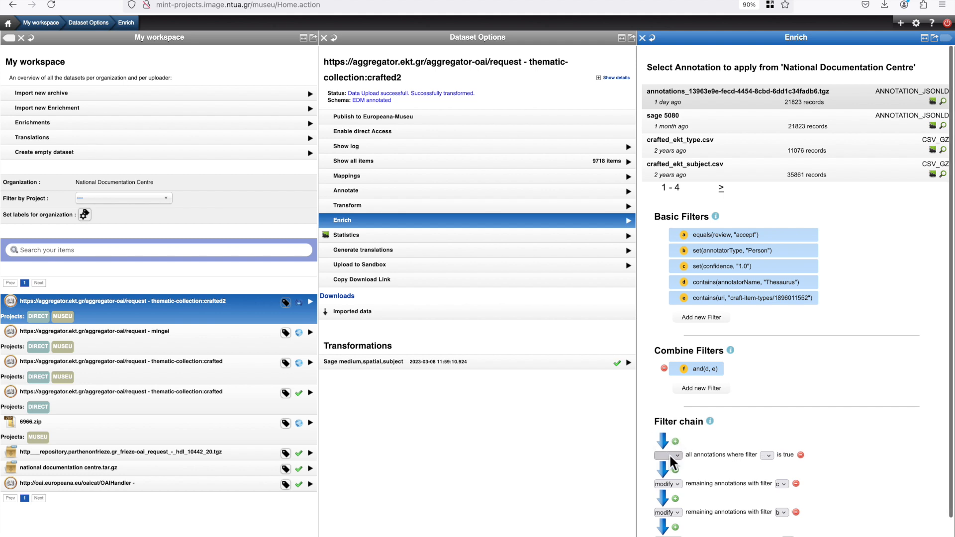
{"action": "left_click", "coordinate": [669, 456]}
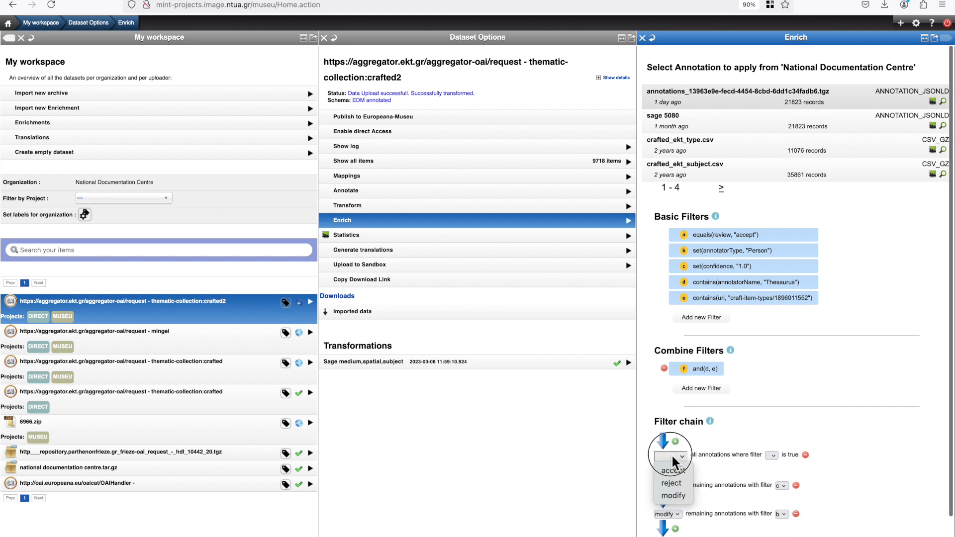
{"action": "left_click", "coordinate": [681, 484]}
{"action": "left_click", "coordinate": [772, 455]}
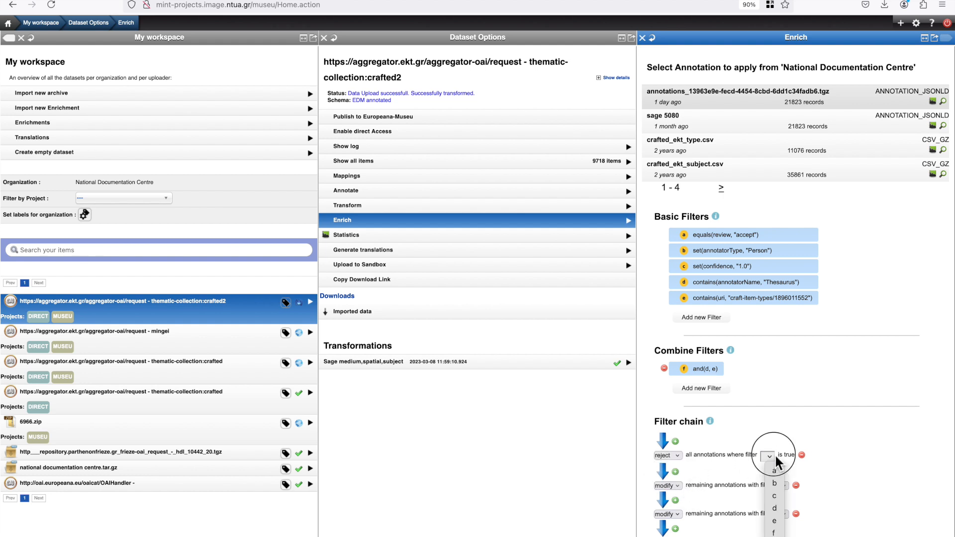
{"action": "left_click", "coordinate": [774, 533]}
Submit the enrichment of the crafted2 dataset with the configured filters and filter chain
{"action": "scroll", "coordinate": [868, 462], "scroll_direction": "down", "scroll_amount": 2}
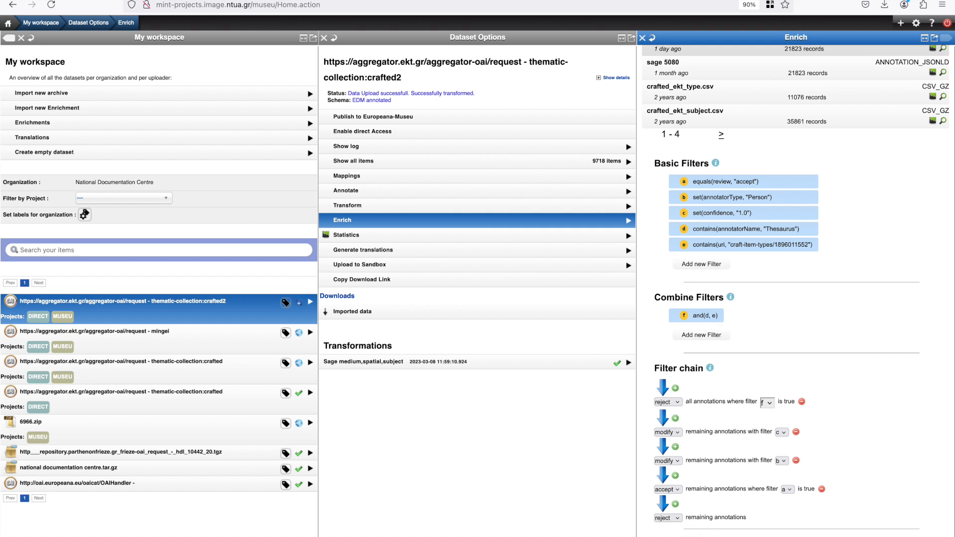
{"action": "left_click", "coordinate": [869, 461]}
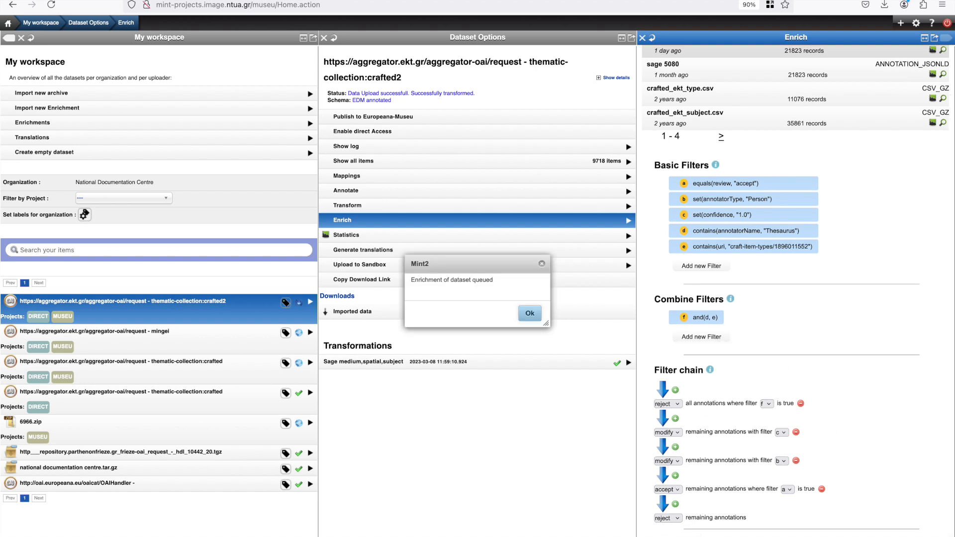
{"action": "left_click", "coordinate": [530, 314]}
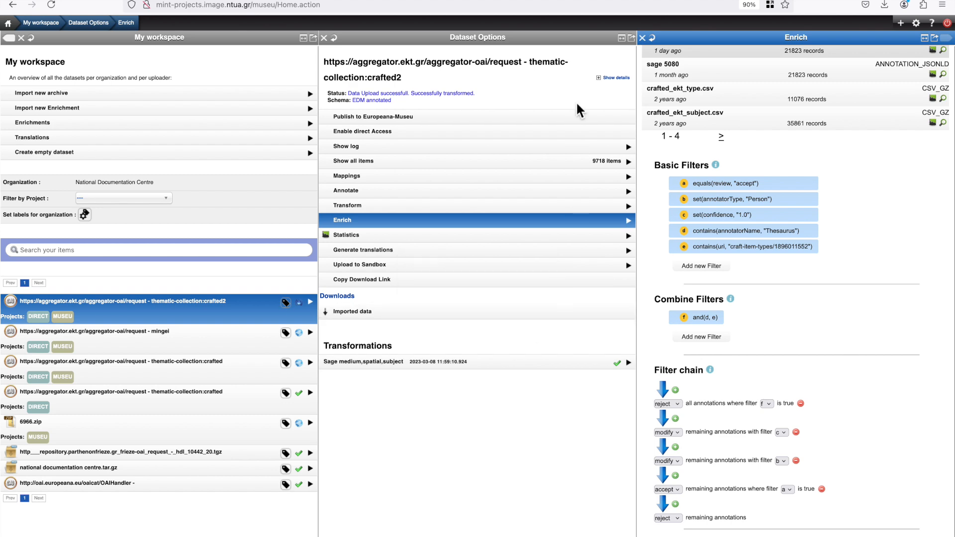
Reload the crafted2 dataset options and open the transformation enriched with annotations_13963e9e-fecd-4454-8cbd-6dd1c34fadb6.tgz
{"action": "left_click", "coordinate": [643, 39]}
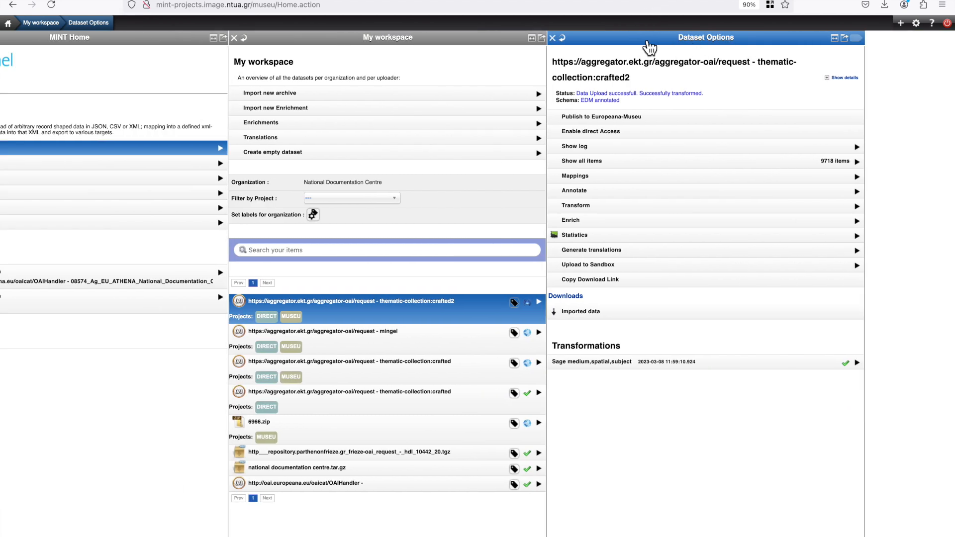
{"action": "left_click", "coordinate": [660, 44]}
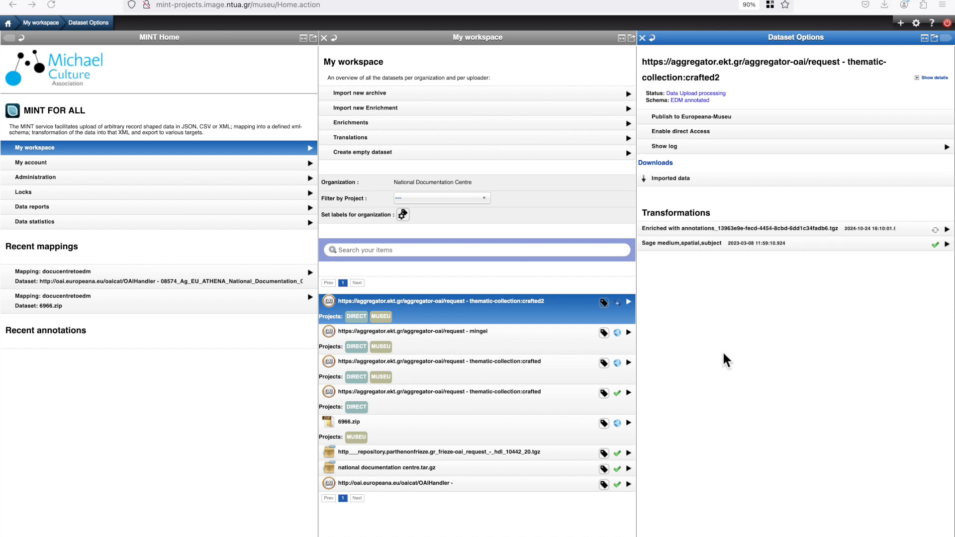
{"action": "left_click", "coordinate": [653, 40]}
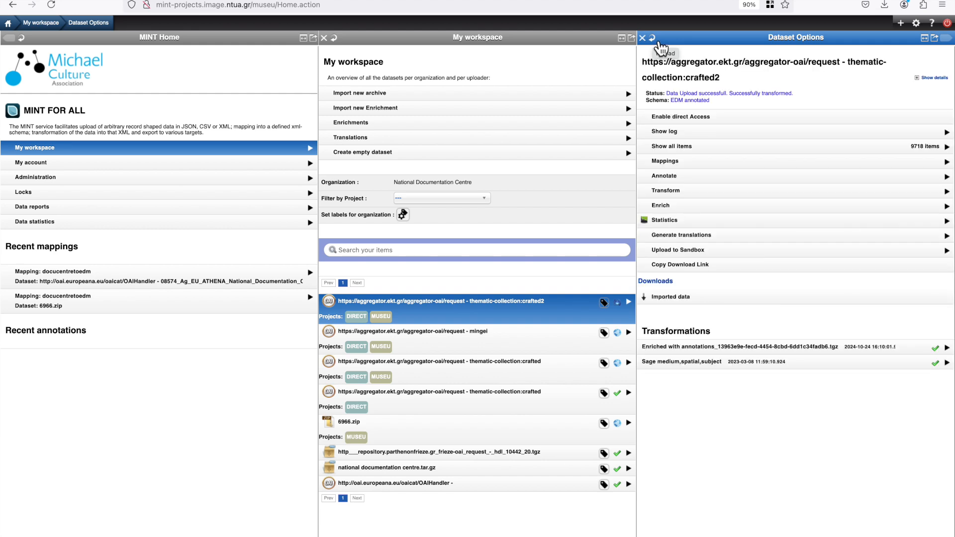
{"action": "left_click", "coordinate": [714, 348]}
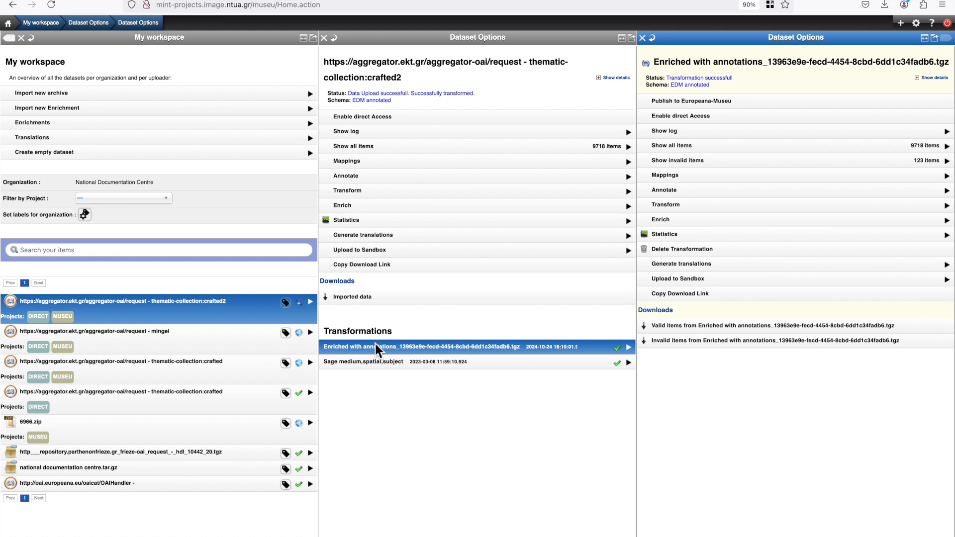
Examine the full enrichment report in the enriched transformation's details, and close the transformation and crafted2 dataset options to return to the workspace
{"action": "left_click", "coordinate": [933, 78]}
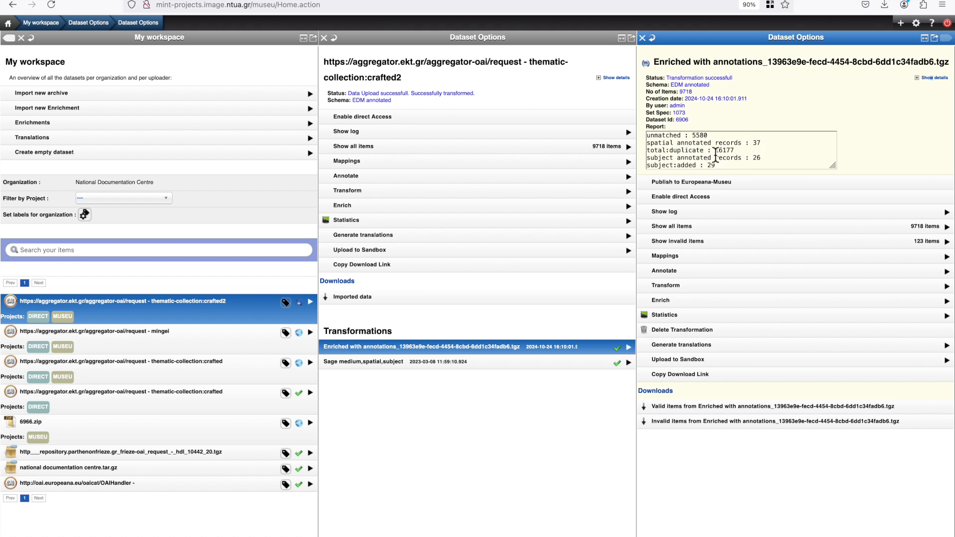
{"action": "scroll", "coordinate": [765, 158], "scroll_direction": "down", "scroll_amount": 2}
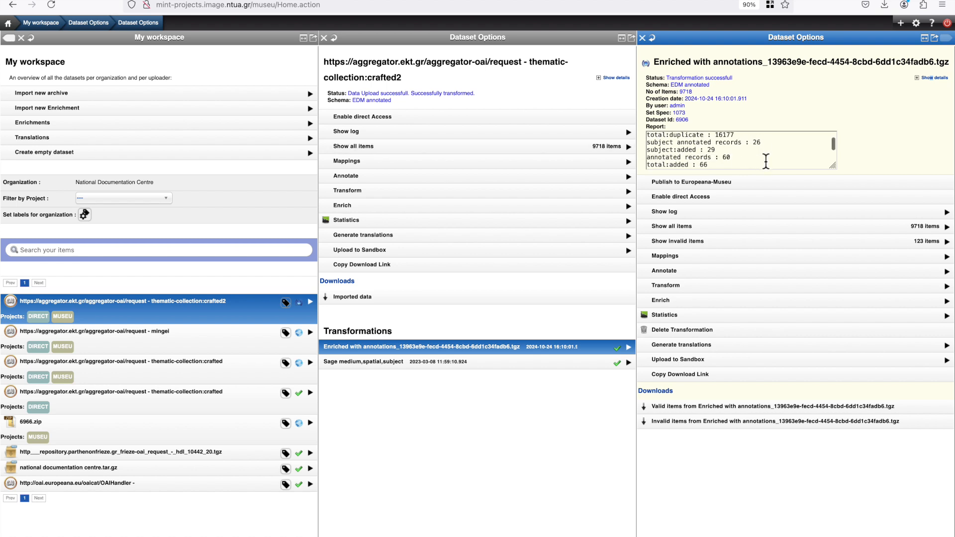
{"action": "scroll", "coordinate": [765, 163], "scroll_direction": "up", "scroll_amount": 1}
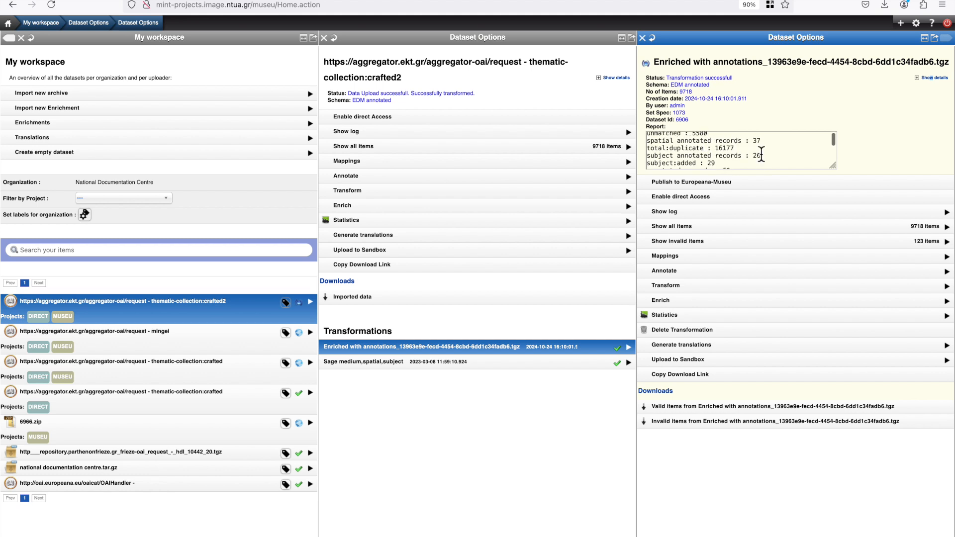
{"action": "scroll", "coordinate": [756, 154], "scroll_direction": "down", "scroll_amount": 2}
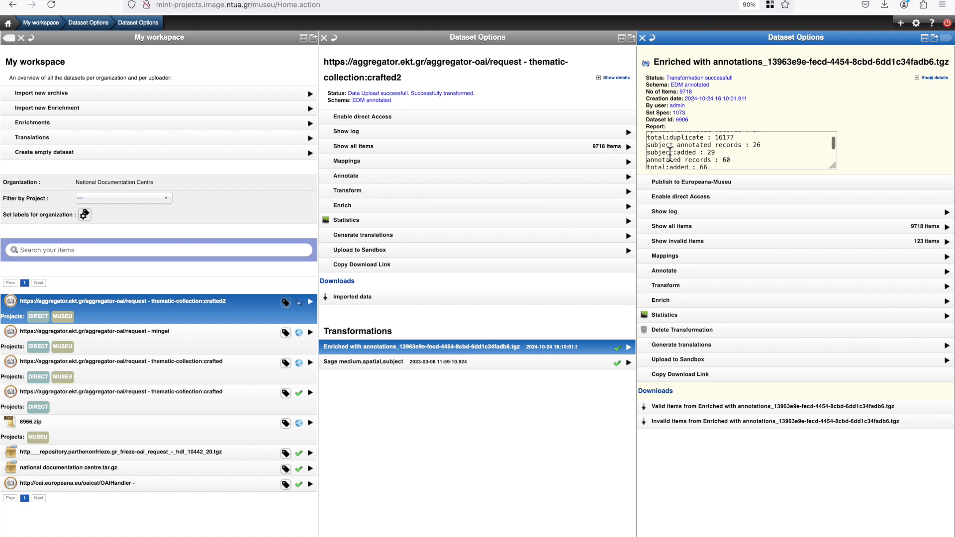
{"action": "scroll", "coordinate": [696, 146], "scroll_direction": "down", "scroll_amount": 2}
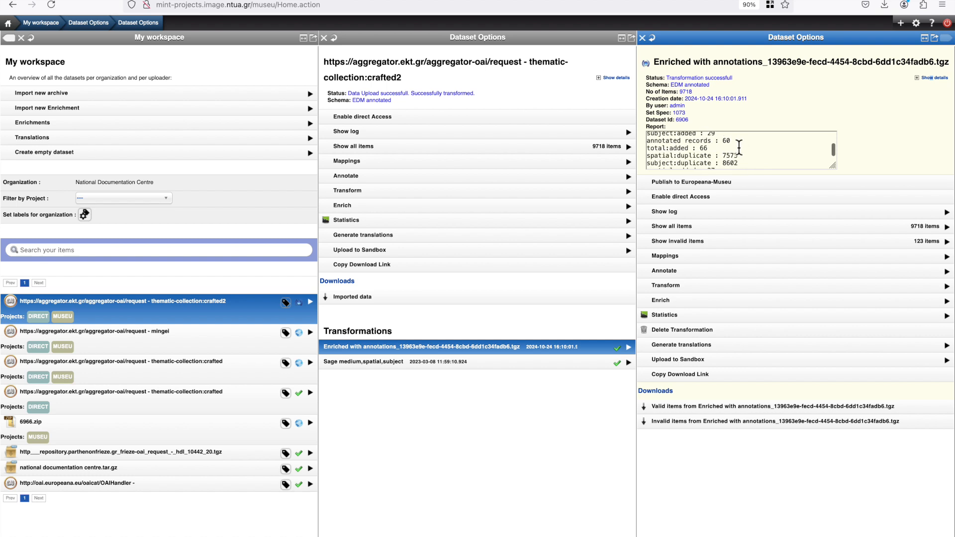
{"action": "scroll", "coordinate": [741, 149], "scroll_direction": "down", "scroll_amount": 2}
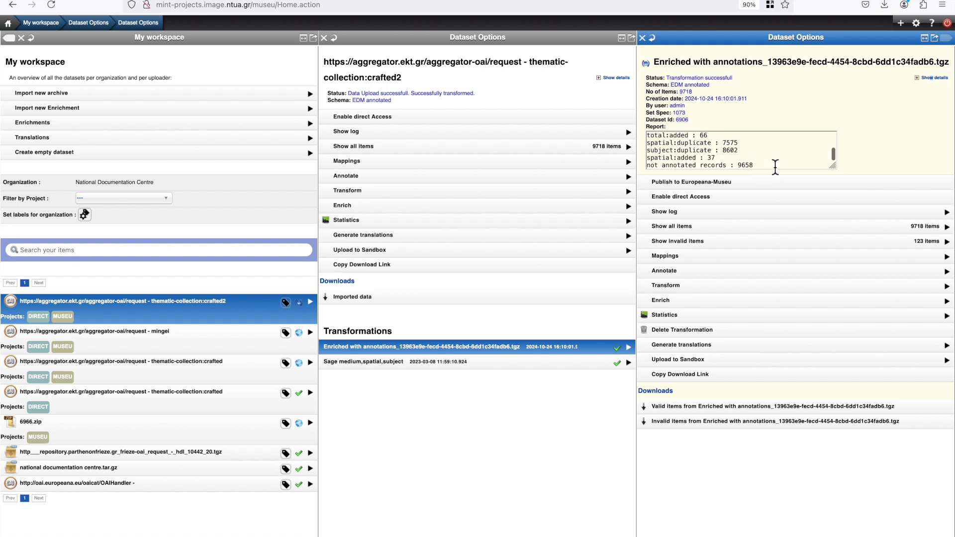
{"action": "scroll", "coordinate": [763, 157], "scroll_direction": "up", "scroll_amount": 5}
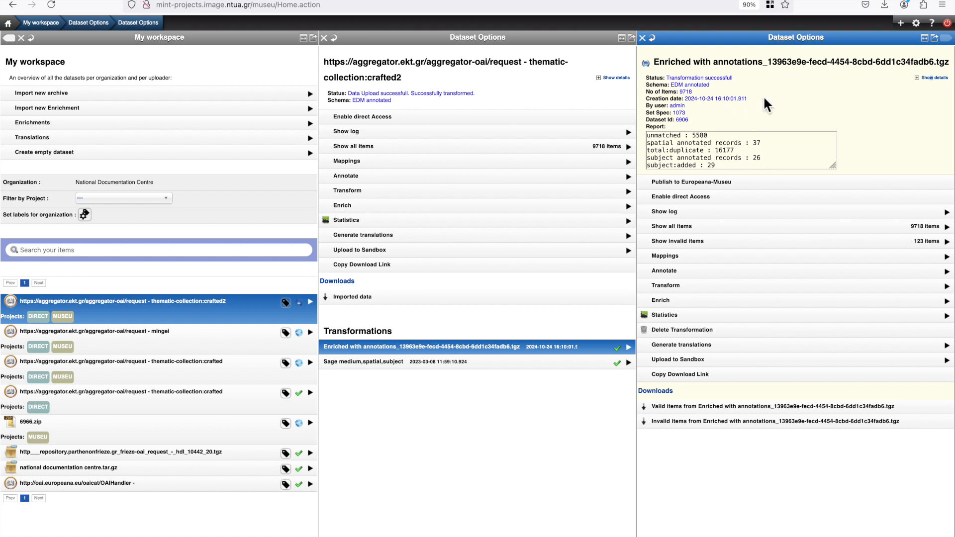
{"action": "left_click", "coordinate": [643, 37]}
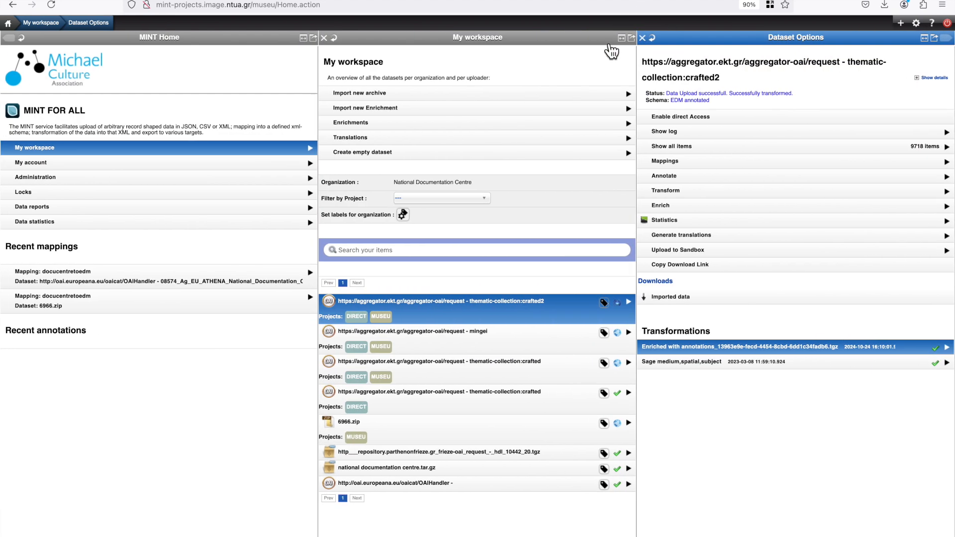
{"action": "left_click", "coordinate": [643, 38]}
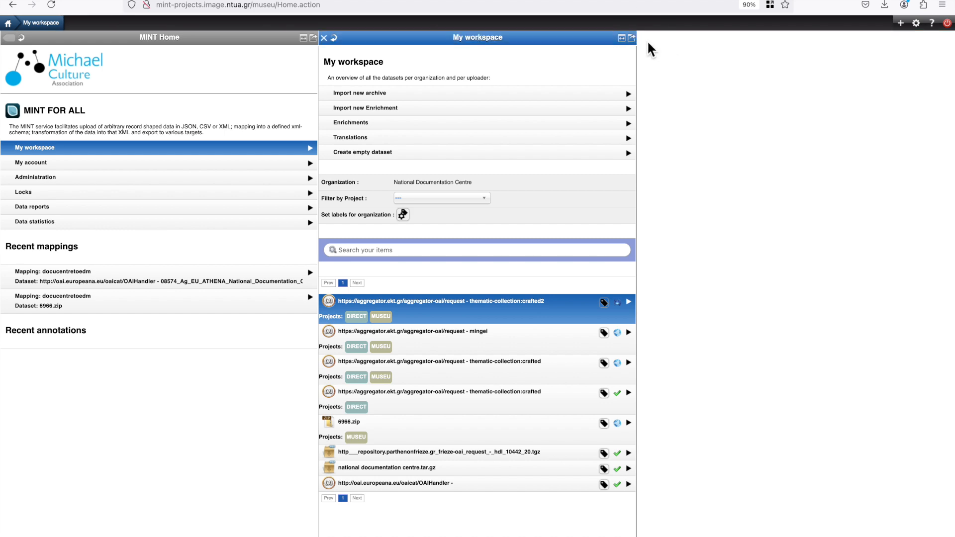